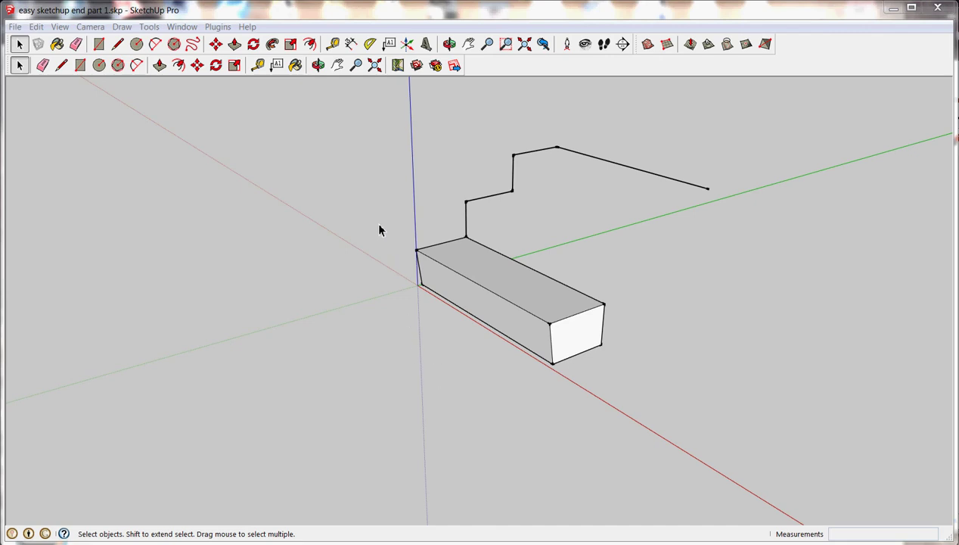
Window-select the box tread and move it so its lower corner lands on the axis origin
left_click_drag(379, 230, 681, 444)
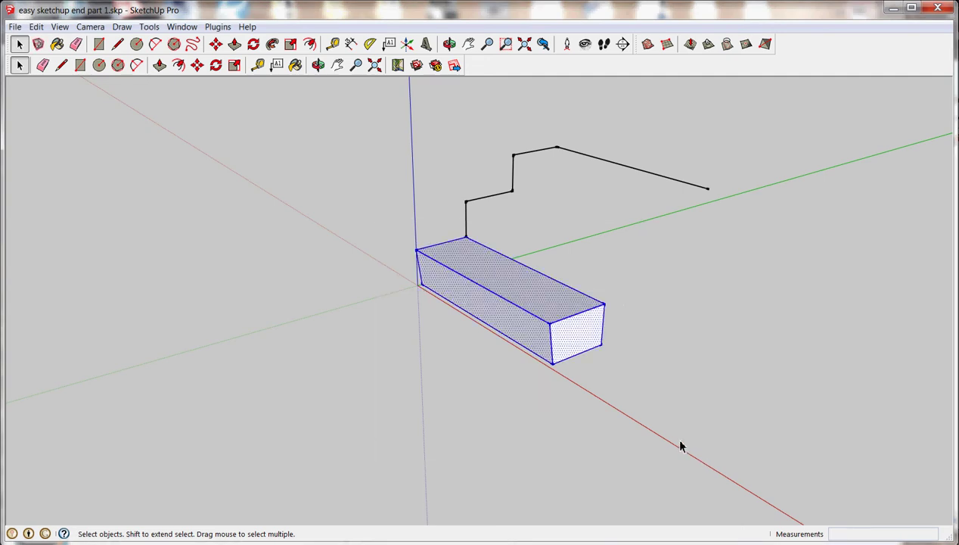
left_click(217, 46)
left_click(471, 360)
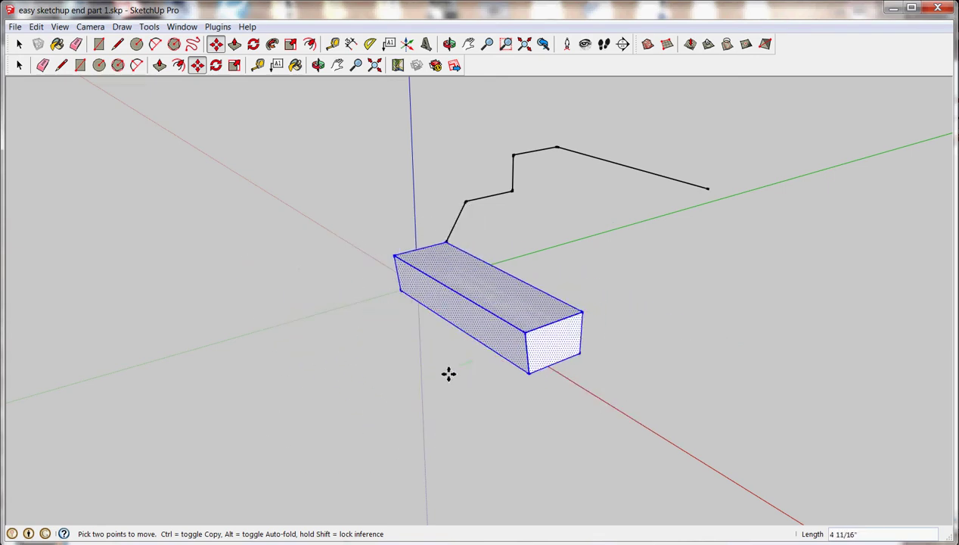
left_click(448, 374)
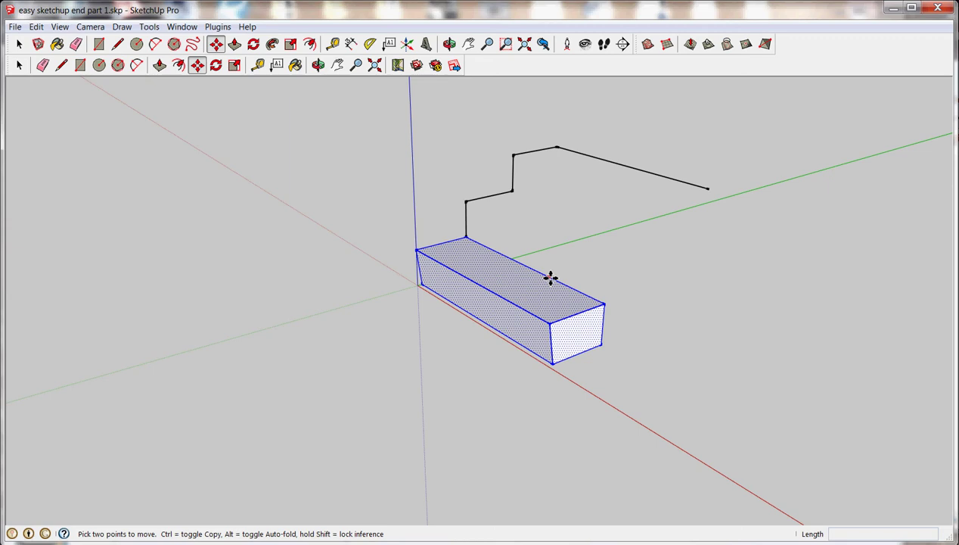
Window-select the whole box tread and make it a group
left_click(19, 44)
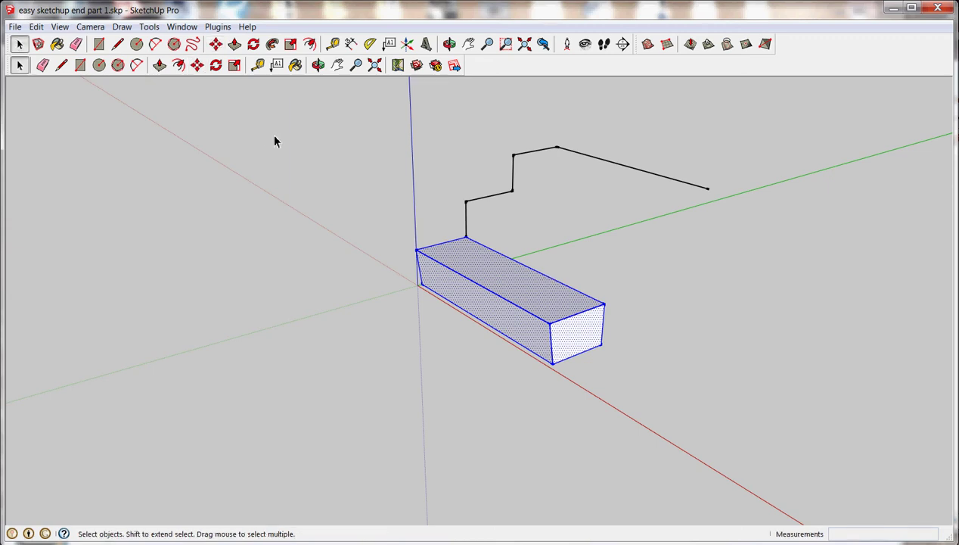
left_click(415, 242)
mouse_move(415, 242)
middle_mouse_down()
mouse_move(336, 230)
mouse_move(221, 176)
mouse_move(394, 195)
mouse_move(417, 253)
middle_mouse_up()
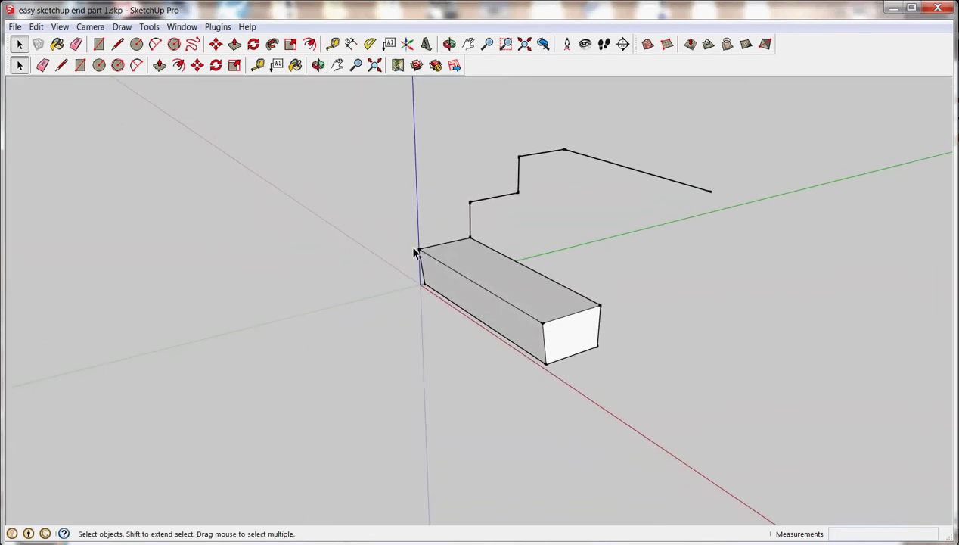
middle_click_drag(373, 221, 373, 216)
left_click_drag(371, 216, 676, 444)
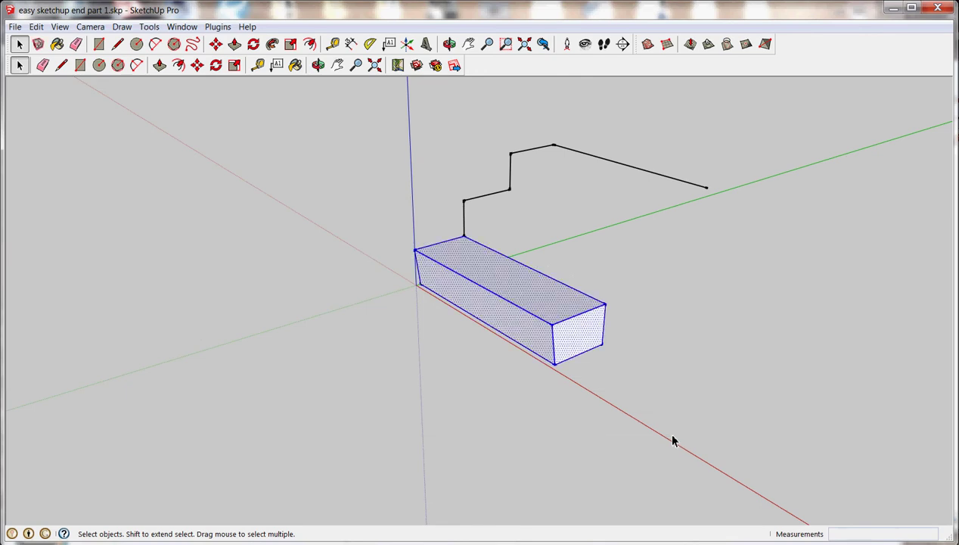
right_click(547, 312)
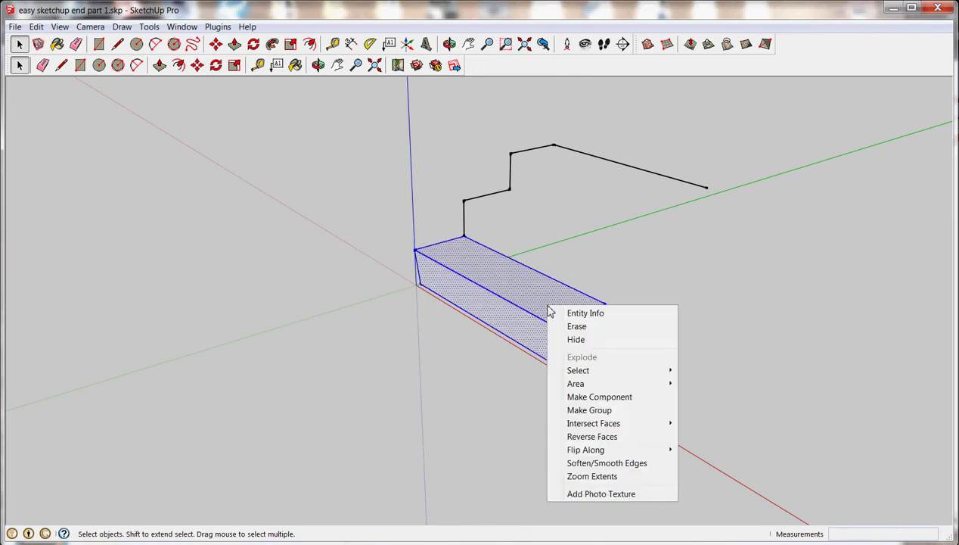
left_click(586, 411)
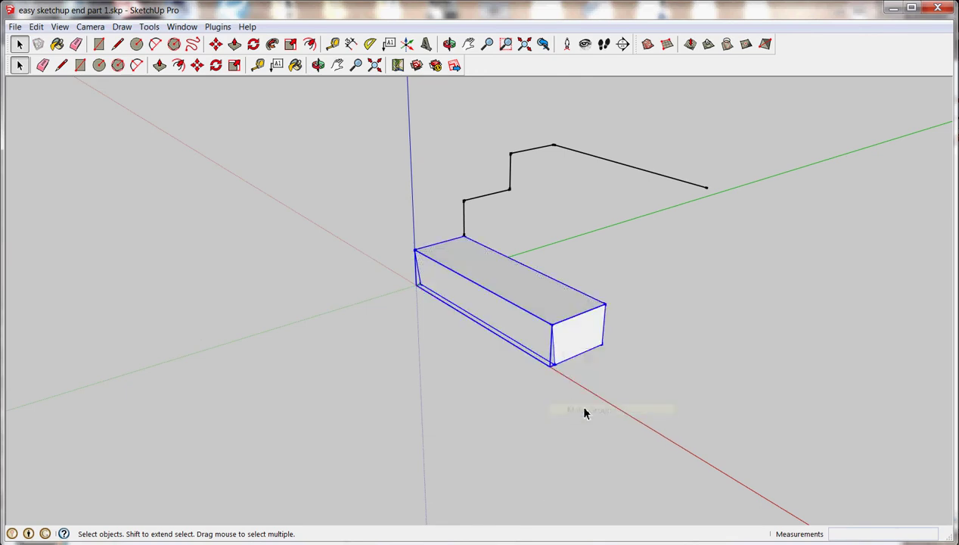
Start moving the grouped box, then cancel so it stays at the origin
middle_click_drag(464, 263, 332, 210)
left_click(197, 65)
left_click(444, 316)
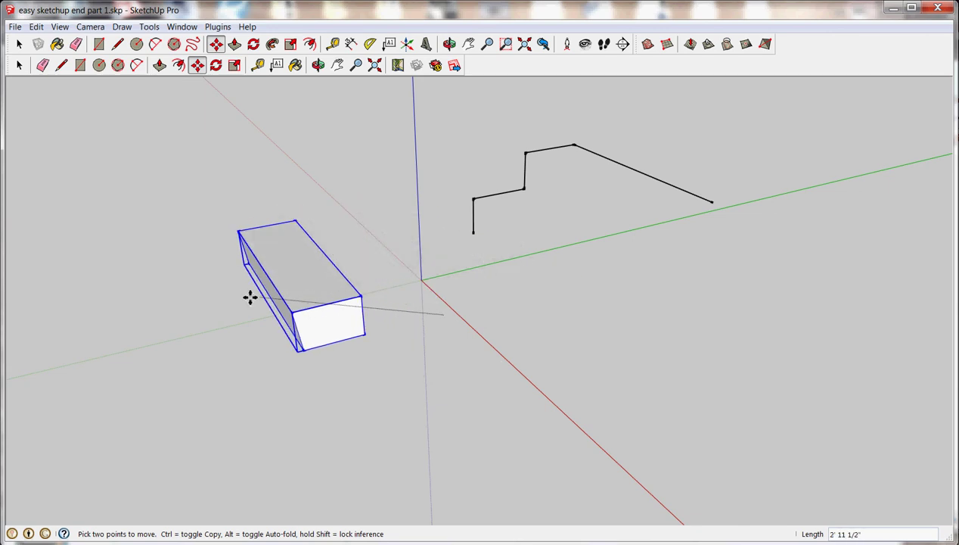
key("Escape")
middle_click_drag(251, 297, 552, 360)
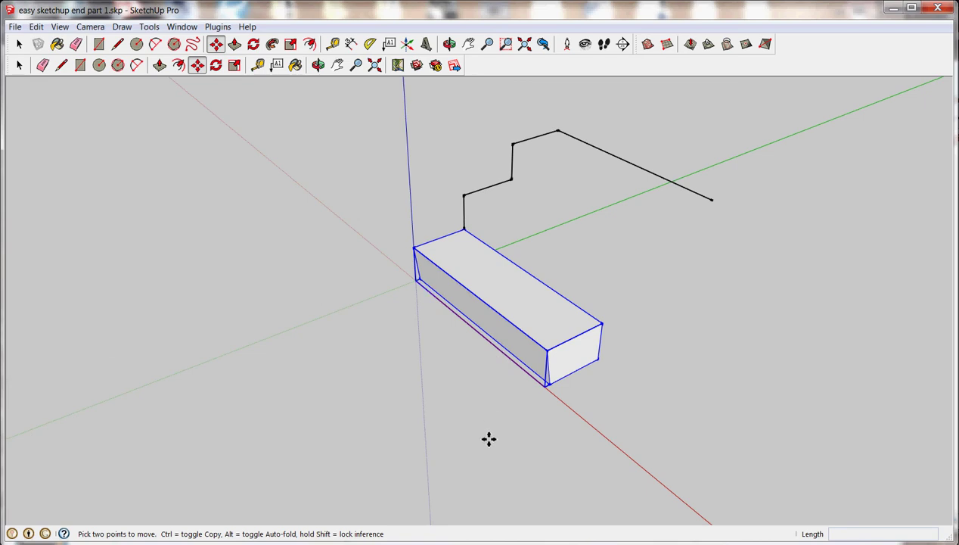
mouse_move(488, 444)
middle_mouse_down()
mouse_move(497, 433)
mouse_move(482, 427)
middle_mouse_up()
scroll(452, 410, "down", 1)
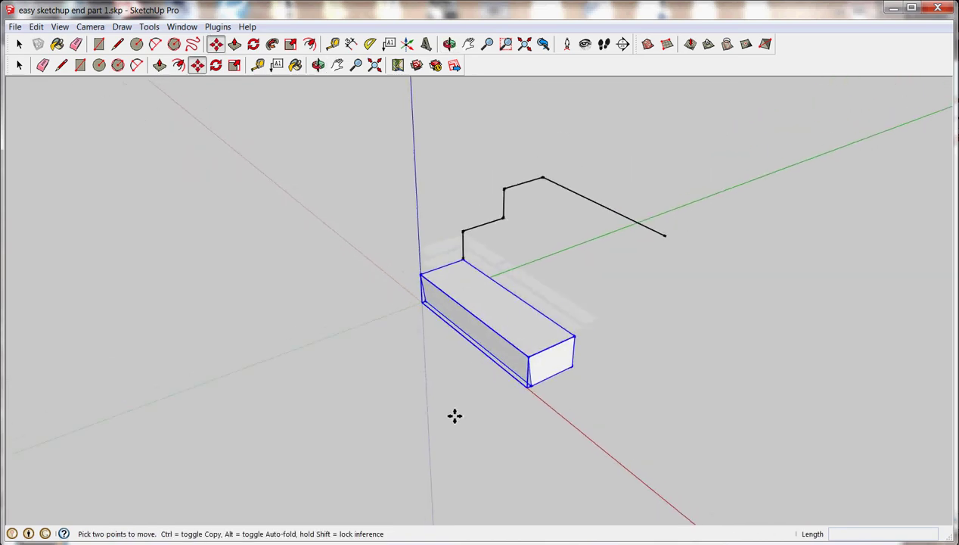
left_click(486, 441)
left_click(448, 277)
left_click(20, 45)
left_click(402, 270)
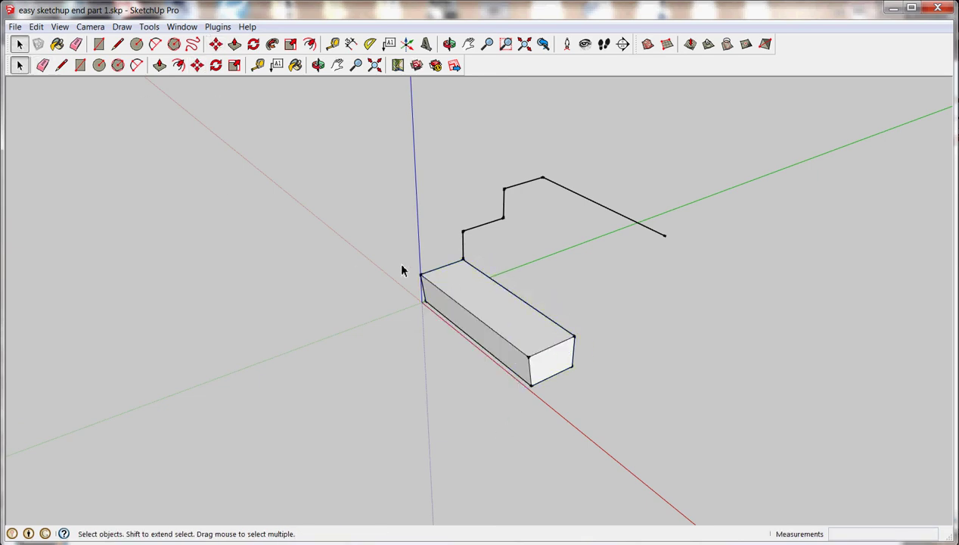
left_click(456, 289)
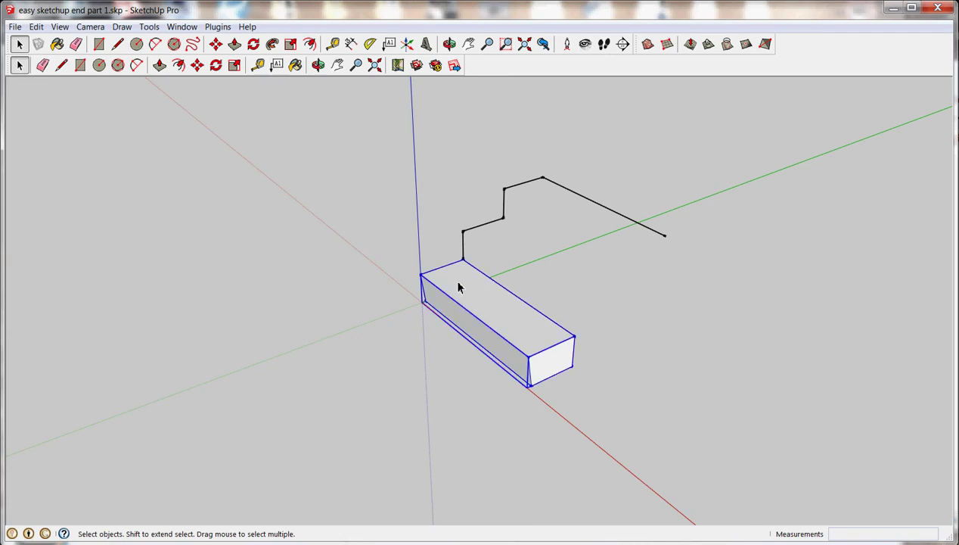
left_click(197, 65)
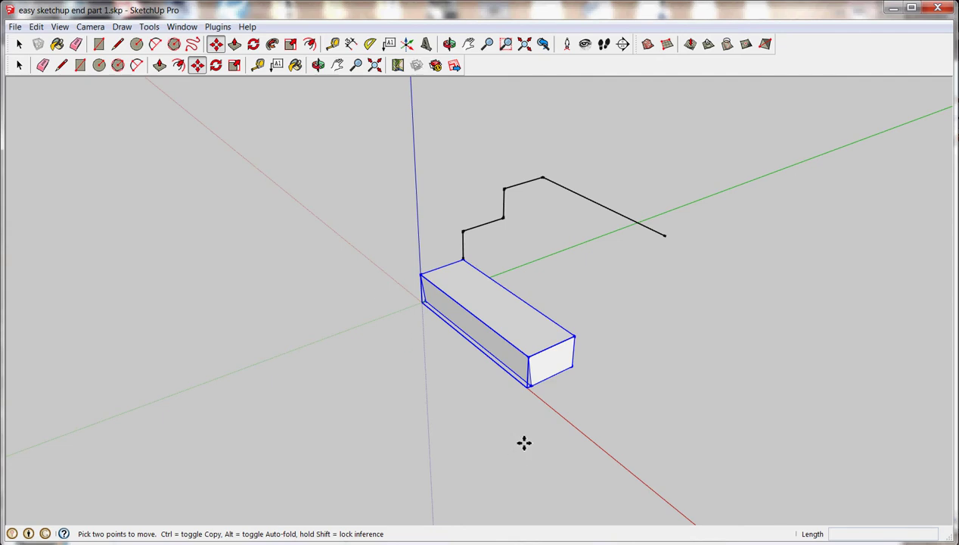
left_click(525, 442)
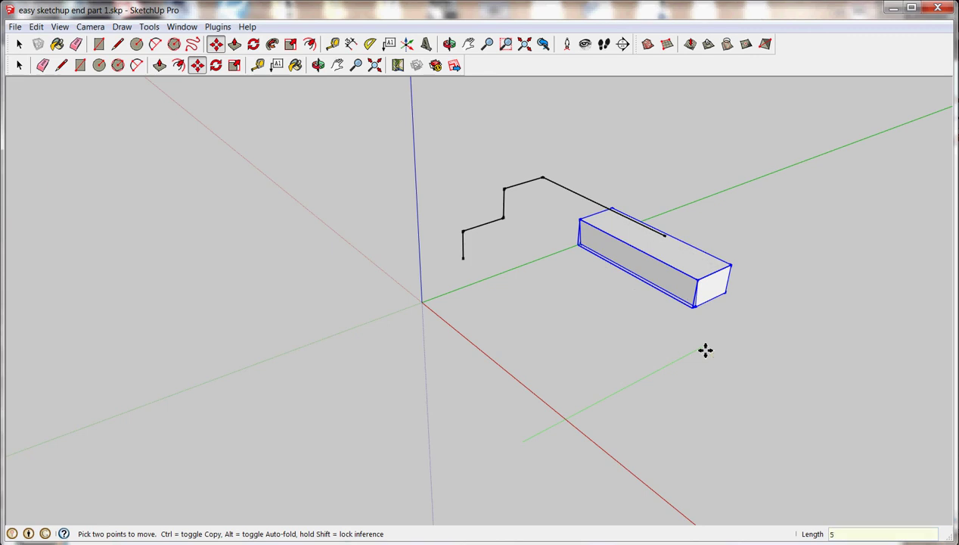
key("Return")
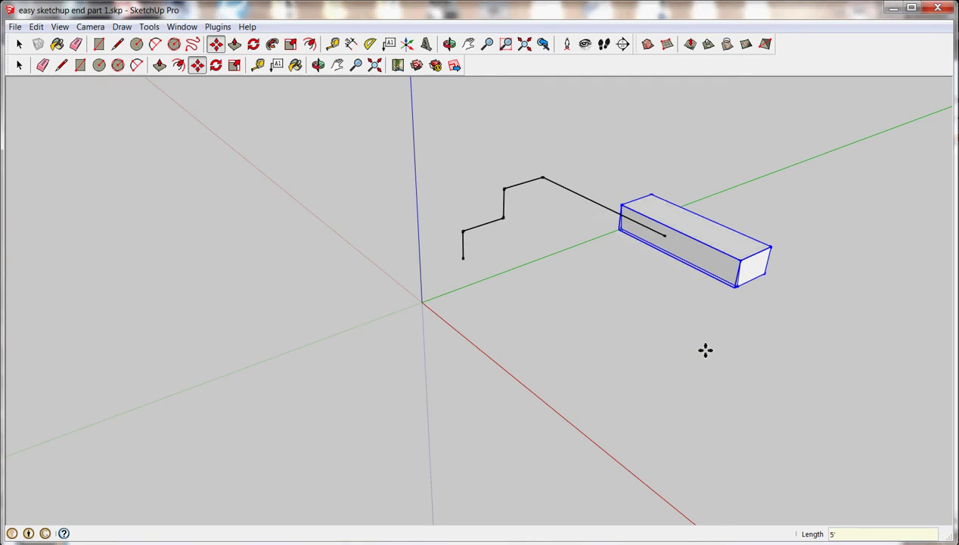
key("ctrl+z")
middle_click_drag(638, 365, 580, 356)
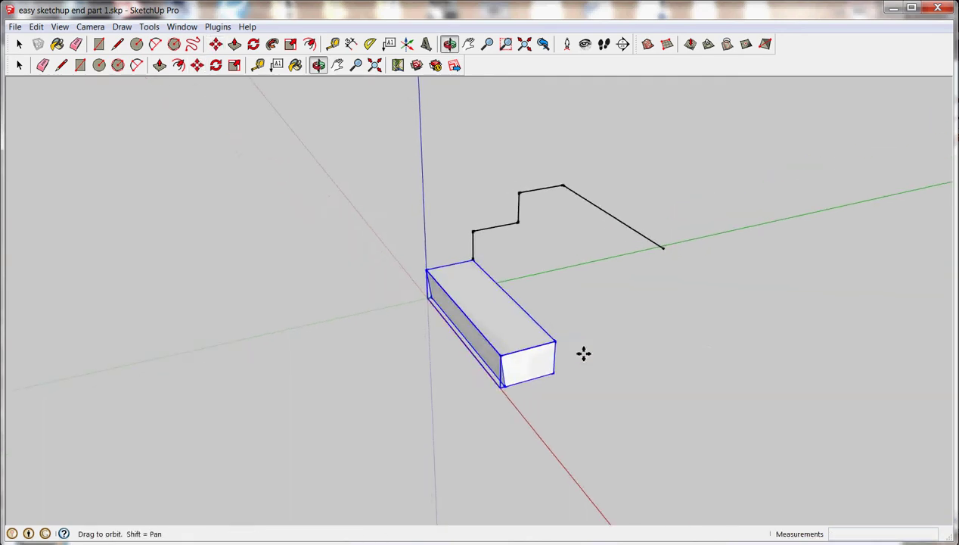
mouse_move(450, 378)
middle_mouse_down()
mouse_move(570, 396)
mouse_move(568, 333)
middle_mouse_up()
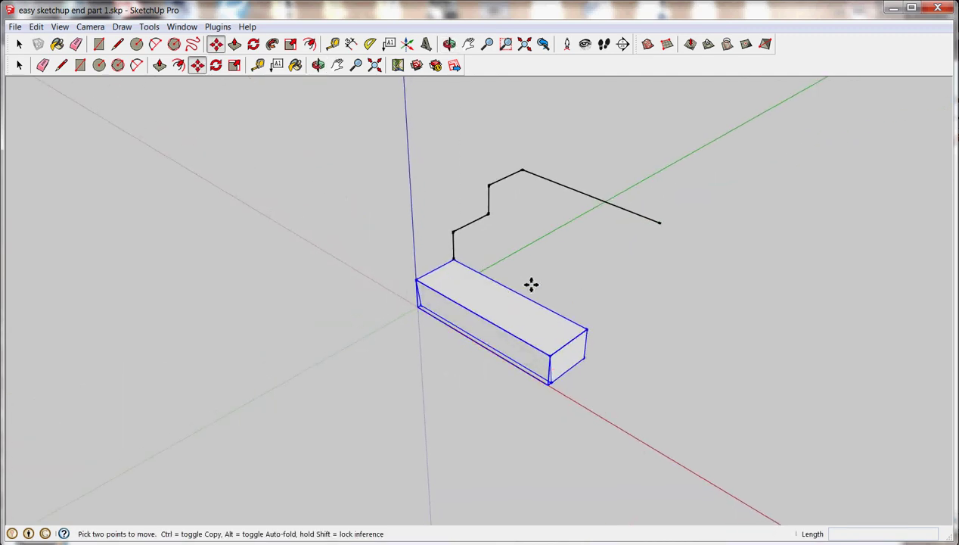
middle_click_drag(488, 300, 471, 246)
scroll(472, 246, "up", 3)
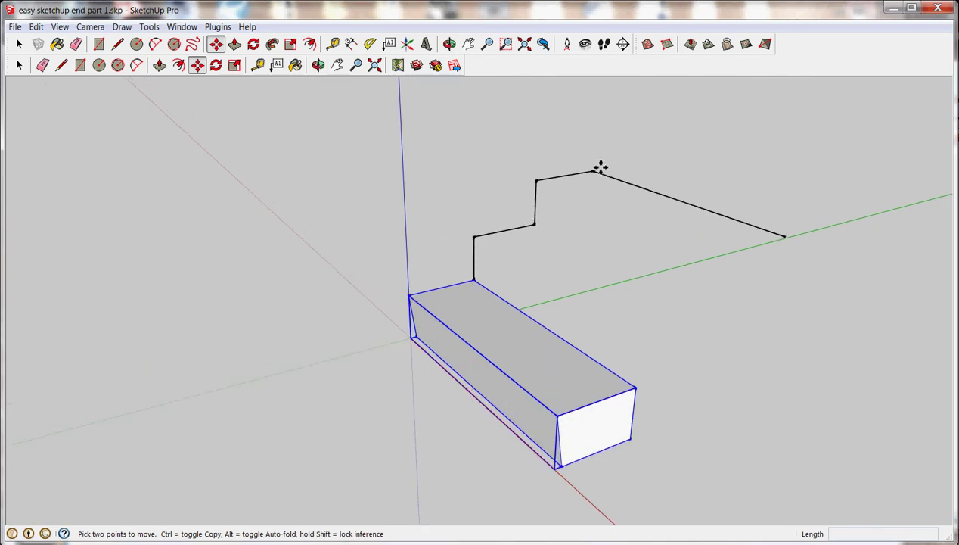
scroll(488, 259, "down", 2)
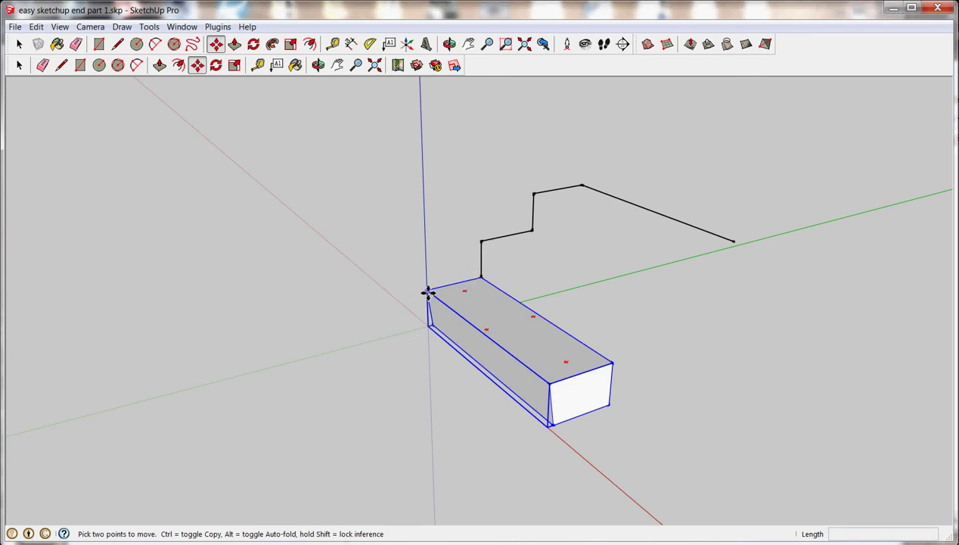
middle_click_drag(411, 298, 469, 219)
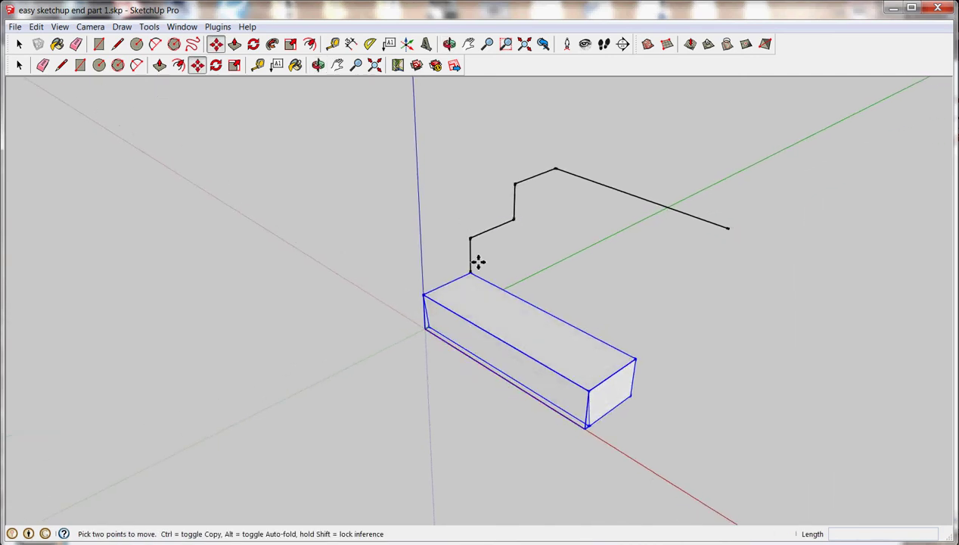
scroll(426, 297, "up", 3)
left_click(429, 296)
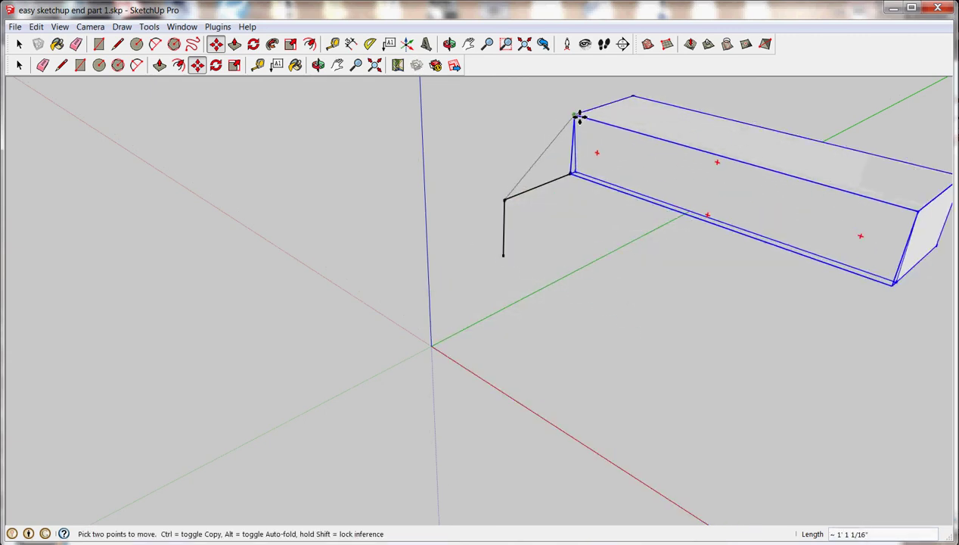
key("Escape")
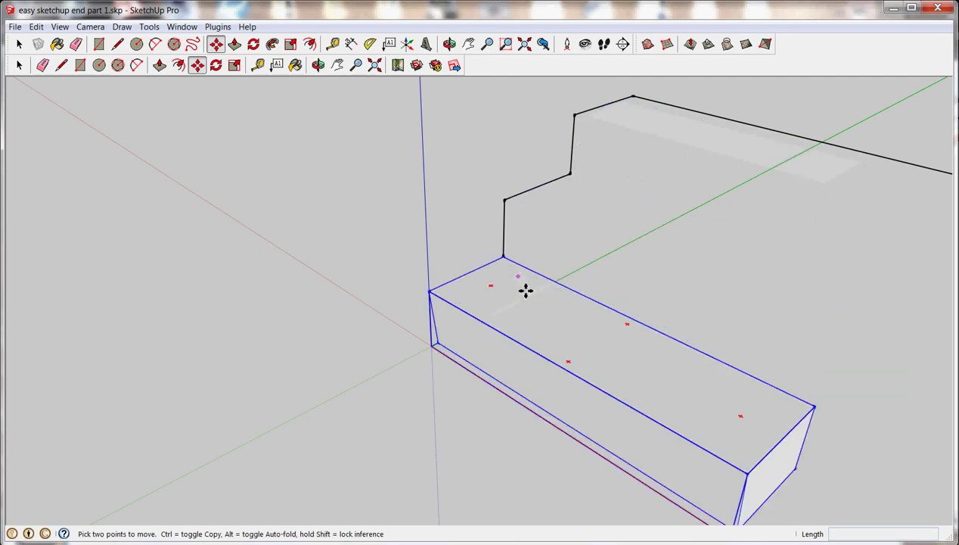
middle_click_drag(524, 287, 428, 242)
middle_click_drag(440, 296, 436, 278)
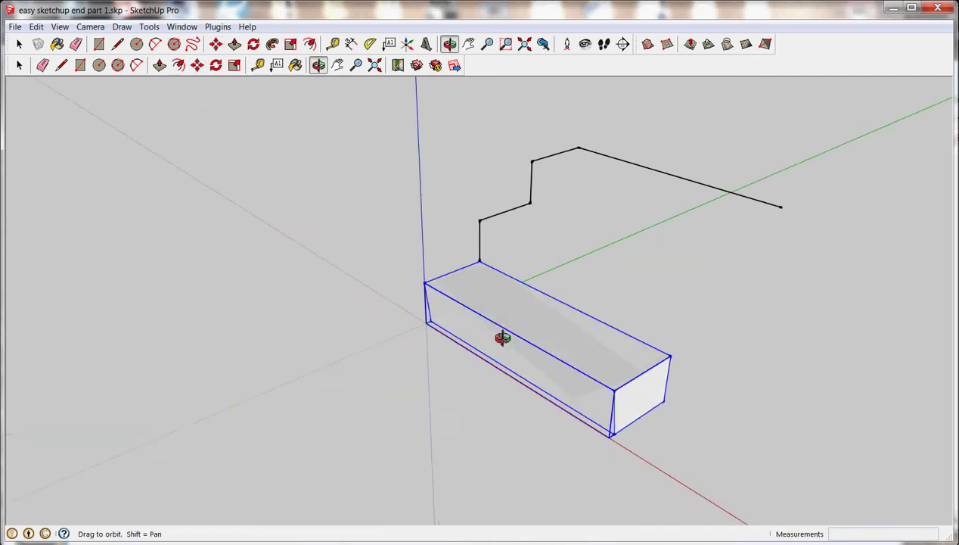
key("m")
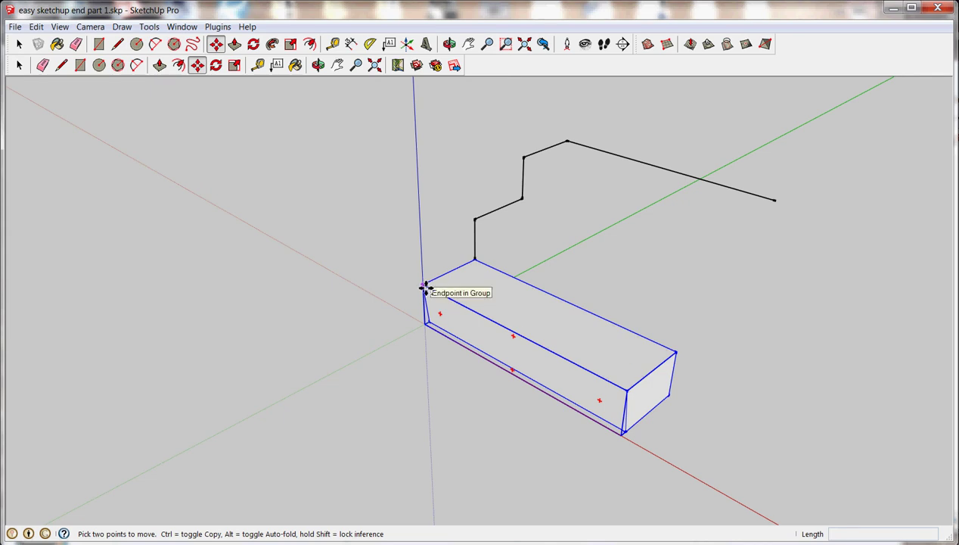
key("ctrl")
left_click(423, 286)
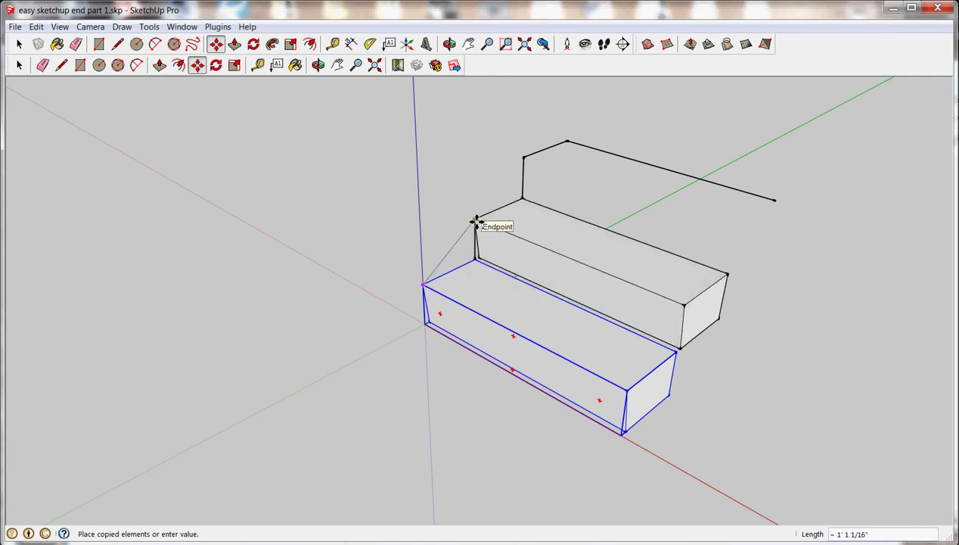
left_click(476, 222)
mouse_move(501, 275)
middle_mouse_down()
mouse_move(348, 230)
mouse_move(497, 276)
middle_mouse_up()
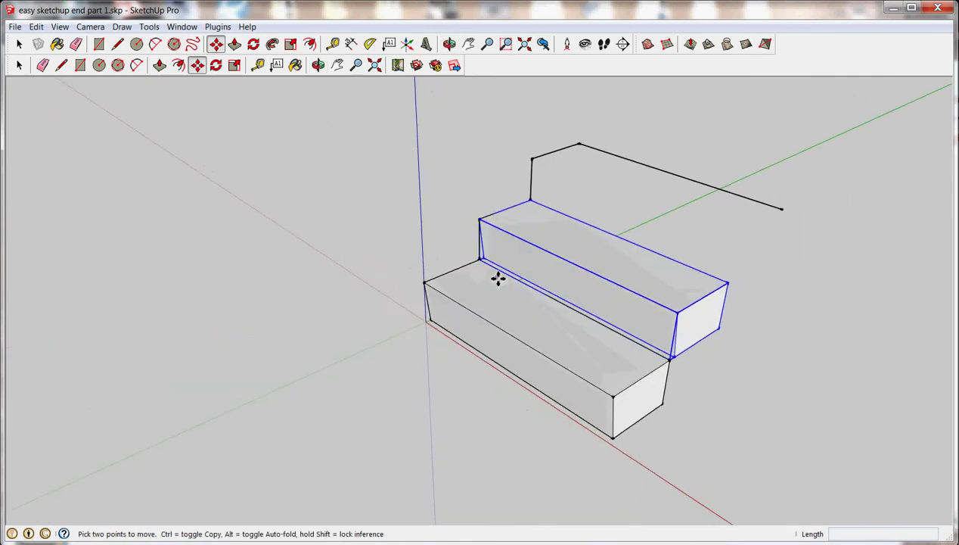
left_click(481, 221)
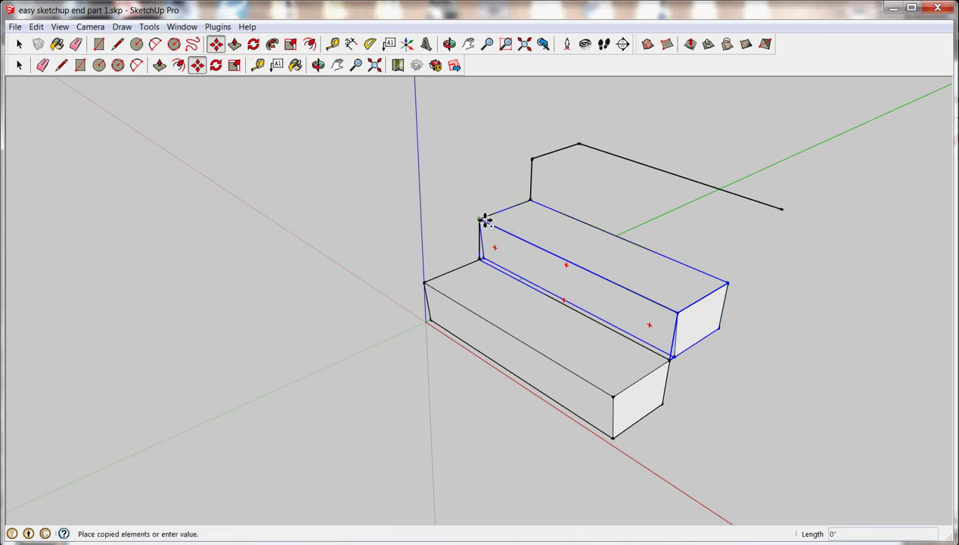
key("ctrl")
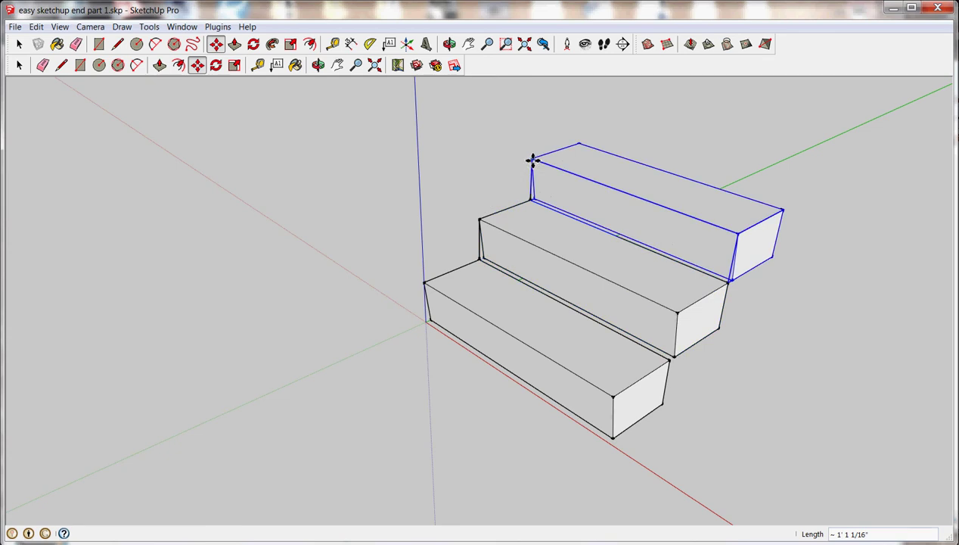
left_click(531, 160)
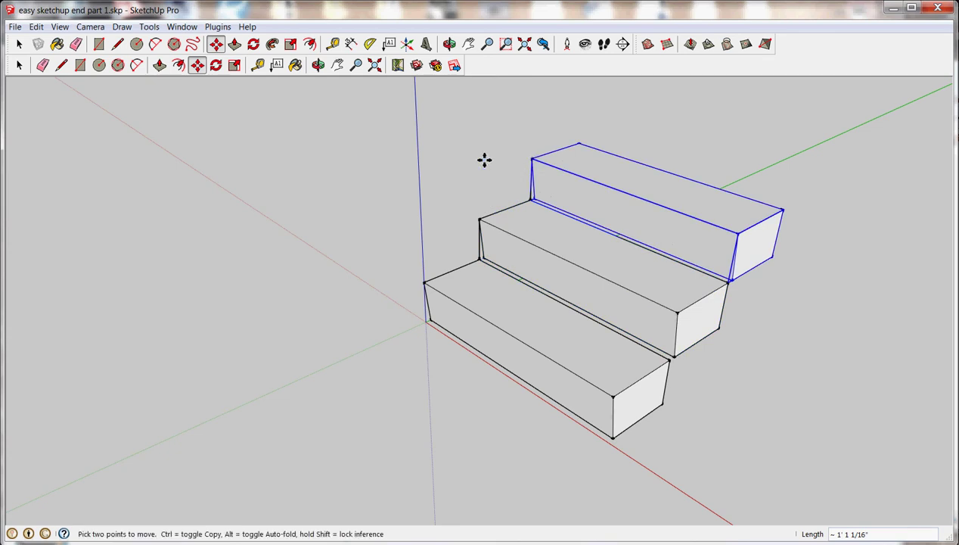
left_click(19, 44)
middle_click_drag(332, 272, 309, 259)
key("ctrl+z")
key("ctrl+z")
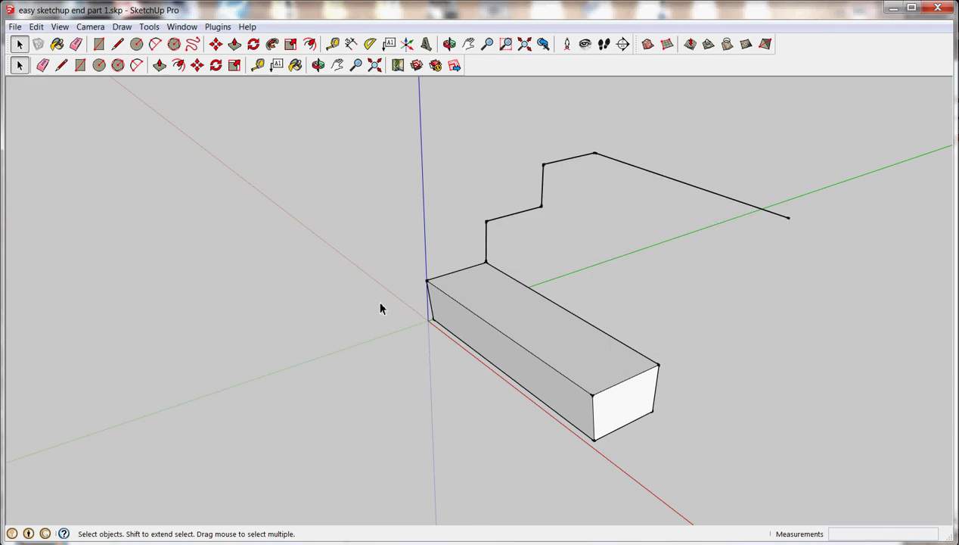
Bring the box tread's top face into view and select the tread
scroll(380, 305, "down", 5)
scroll(424, 382, "down", 1)
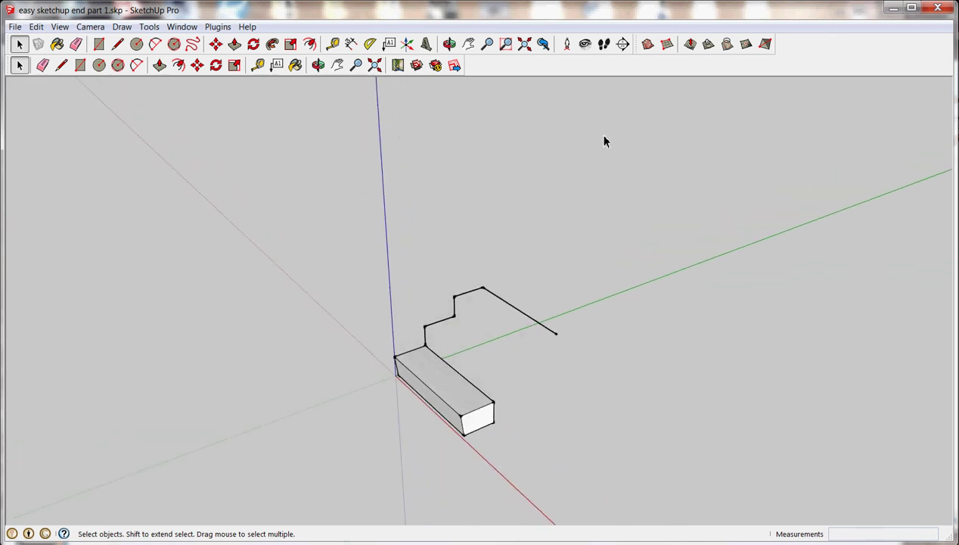
middle_click_drag(497, 349, 437, 386)
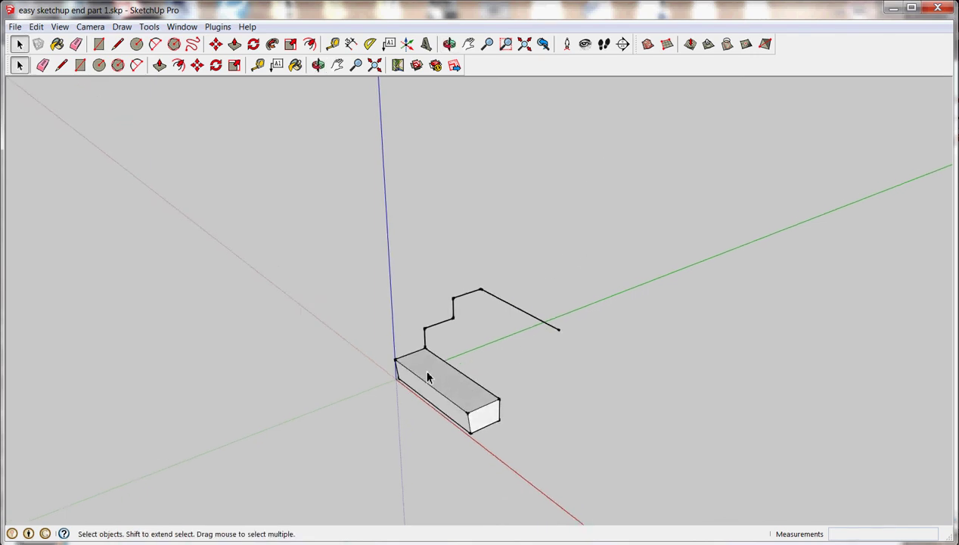
scroll(424, 379, "up", 2)
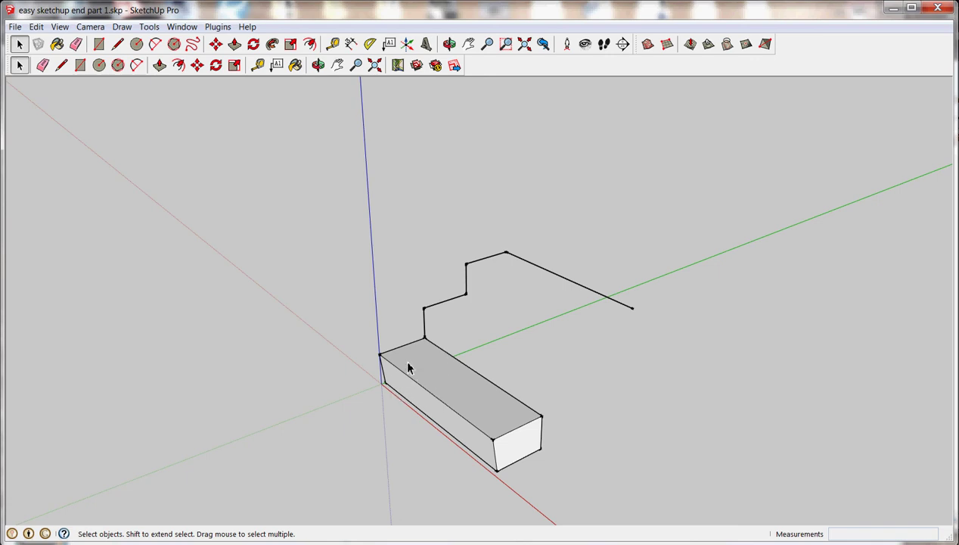
middle_click_drag(407, 363, 413, 382)
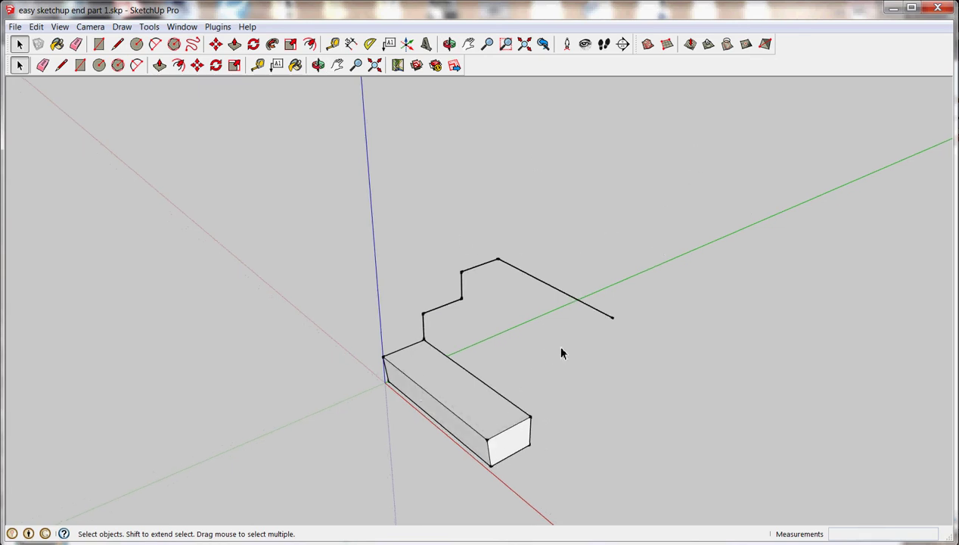
middle_click_drag(542, 379, 527, 336)
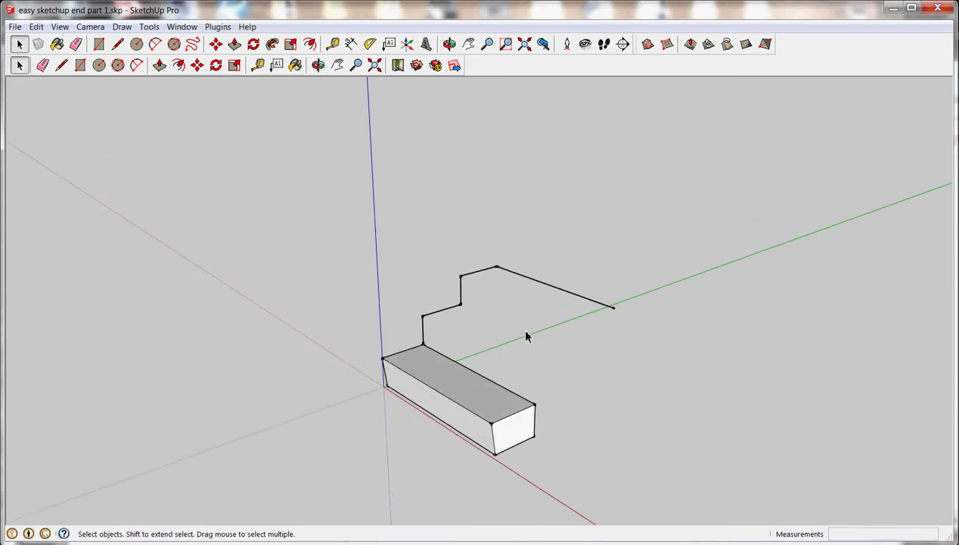
left_click(433, 391)
Copy the tread from its back top corner to the next outline corner, entering x12
scroll(382, 349, "up", 3)
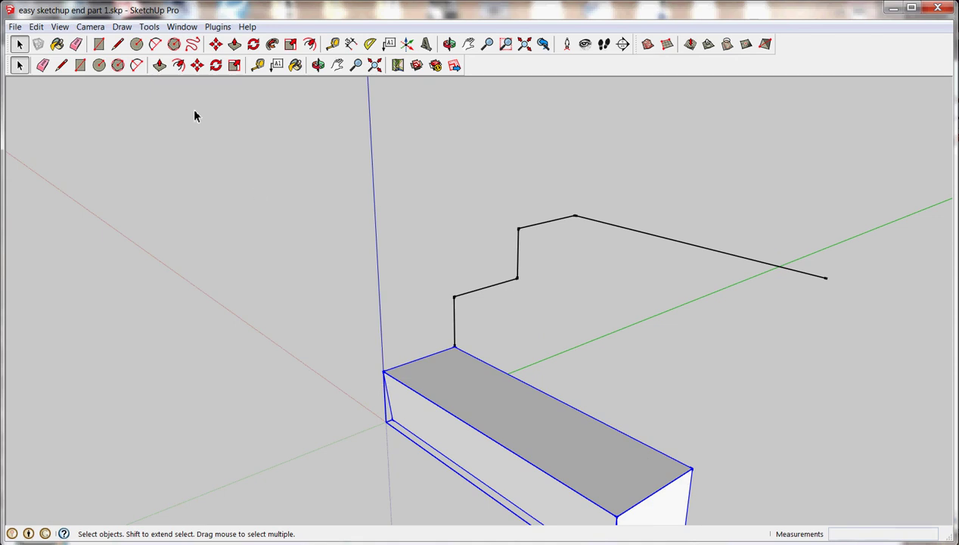
left_click(197, 65)
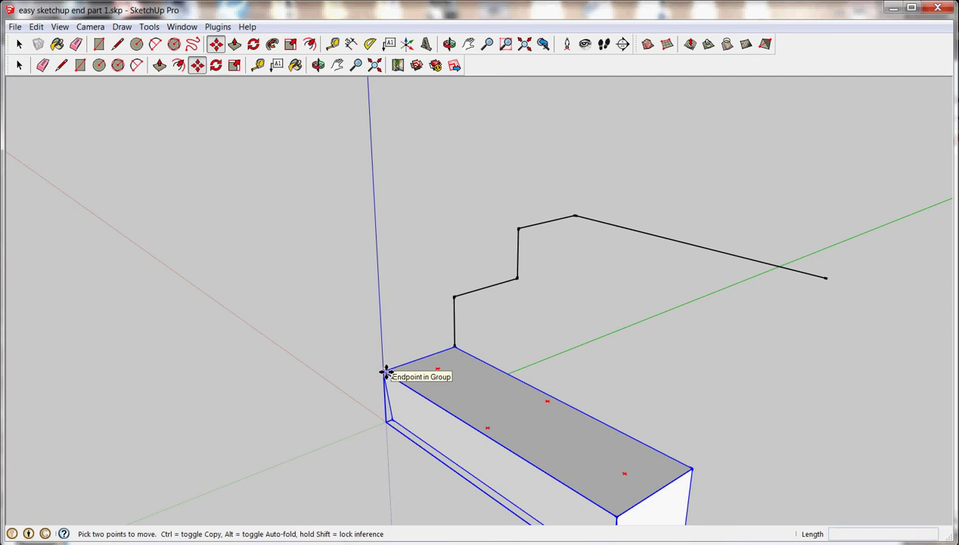
key("ctrl")
left_click(386, 372)
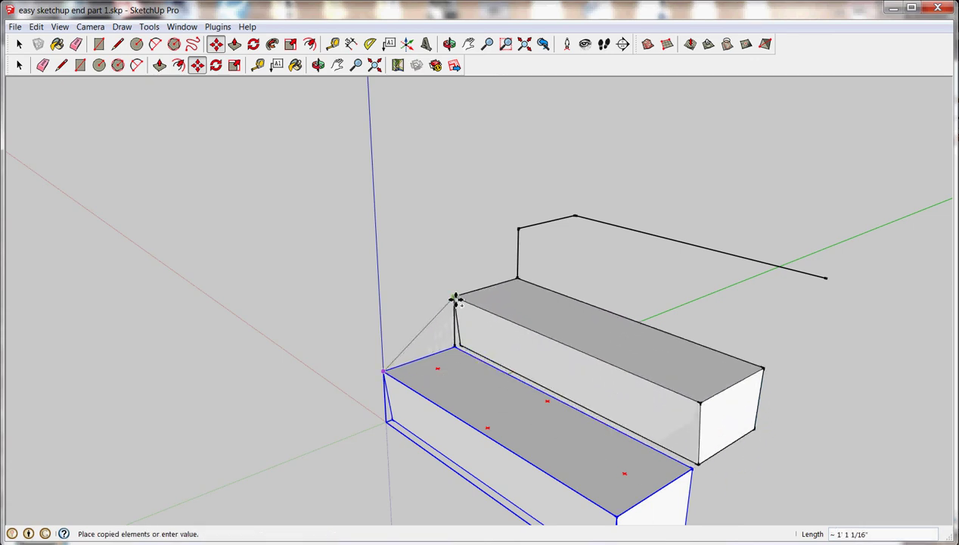
left_click(456, 297)
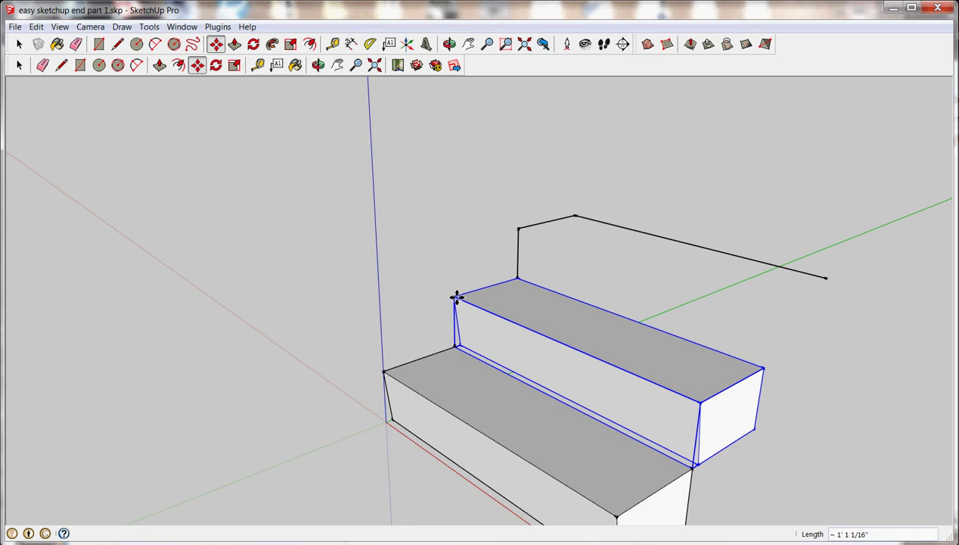
type("x12")
Apply the 12-copy array, then undo it and reselect the box tread
key("Return")
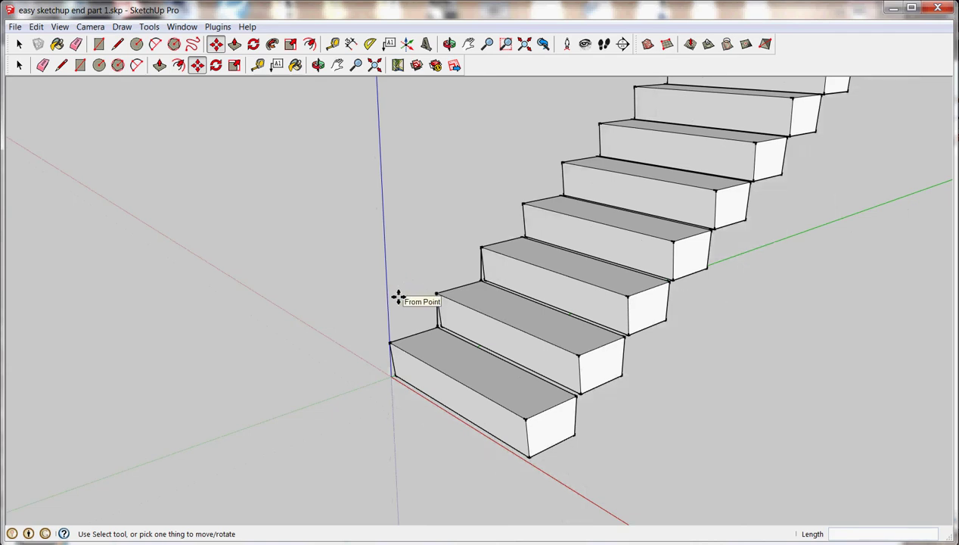
key("ctrl+z")
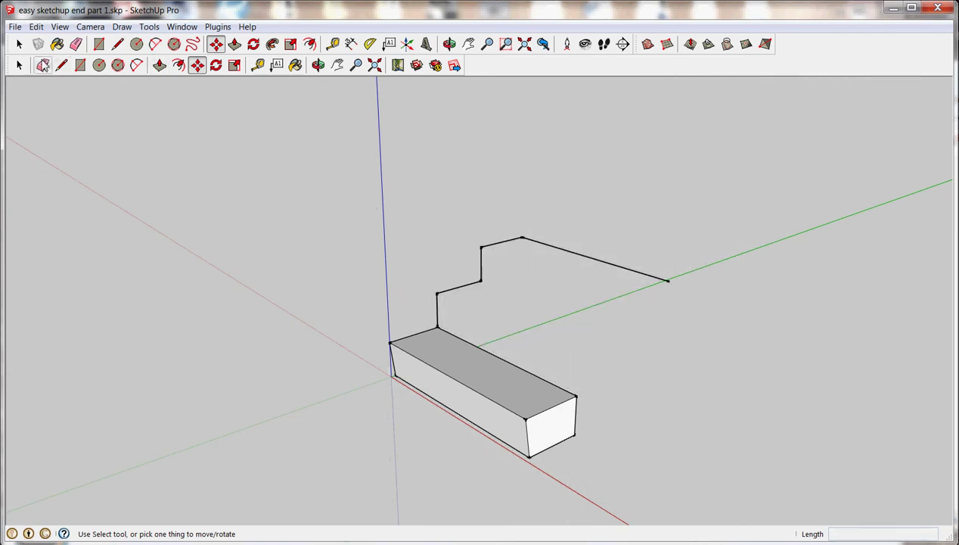
left_click(20, 47)
triple_click(457, 371)
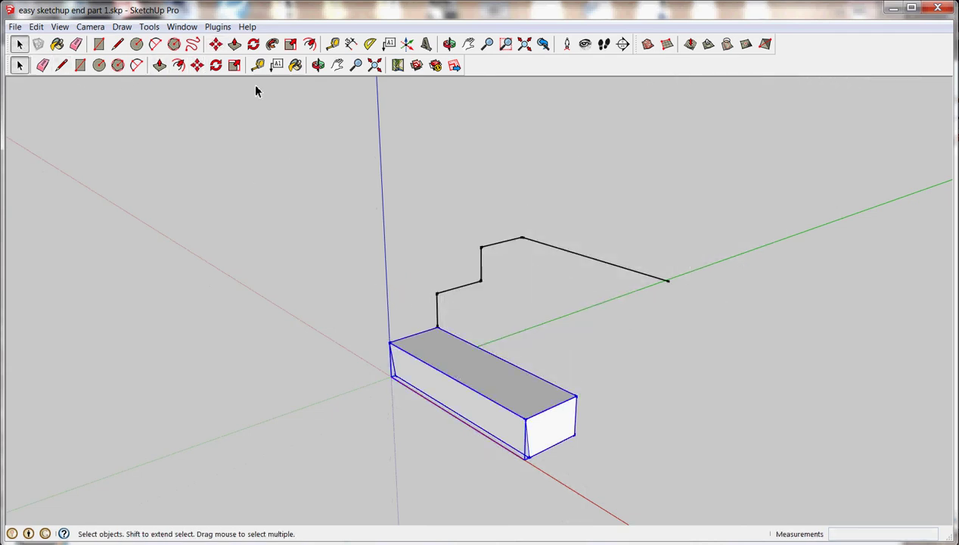
Copy the tread again to the next step corner and array it x12
left_click(197, 66)
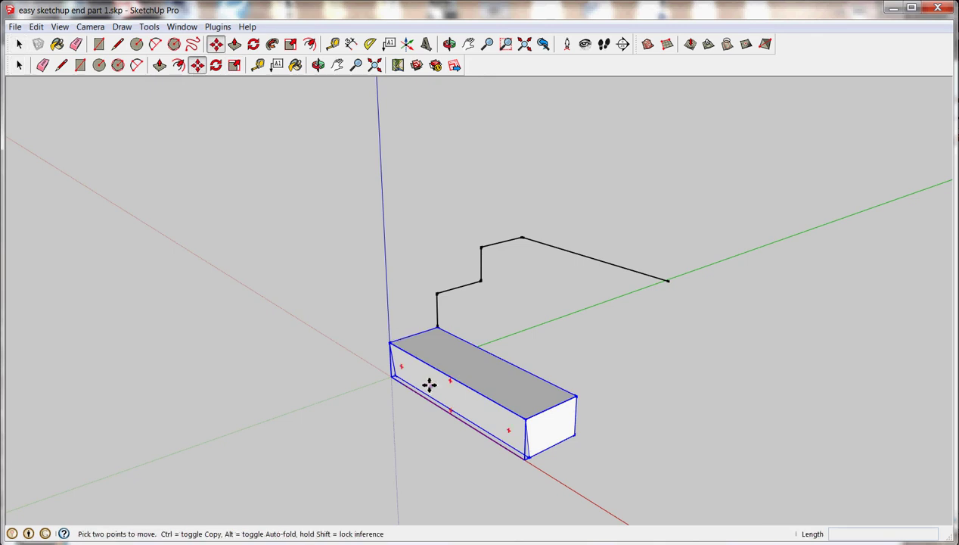
left_click(391, 345)
key("ctrl")
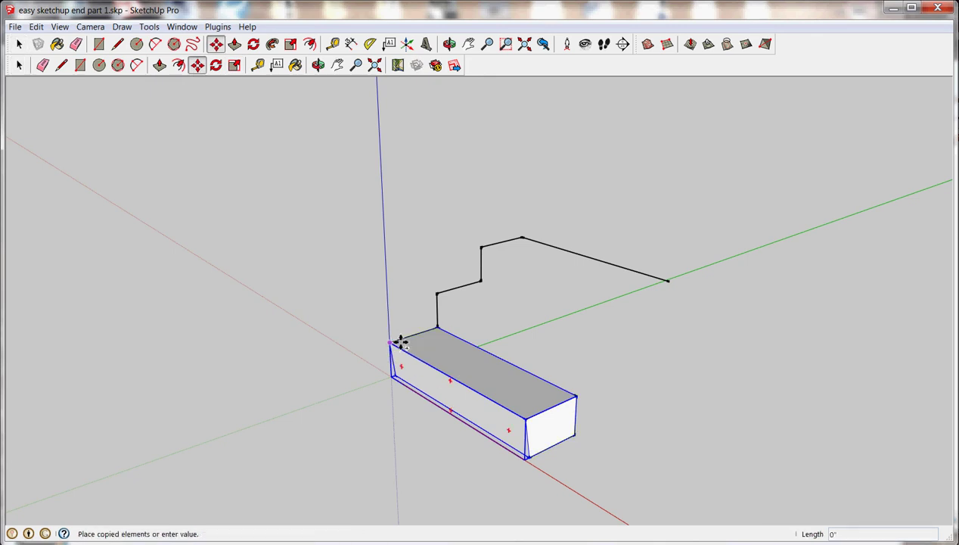
left_click(438, 293)
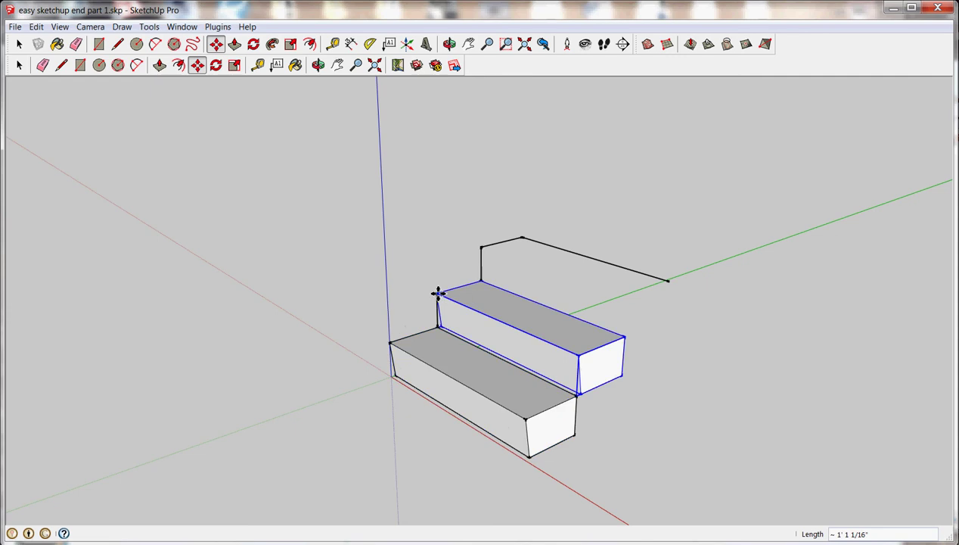
type("x12")
key("Return")
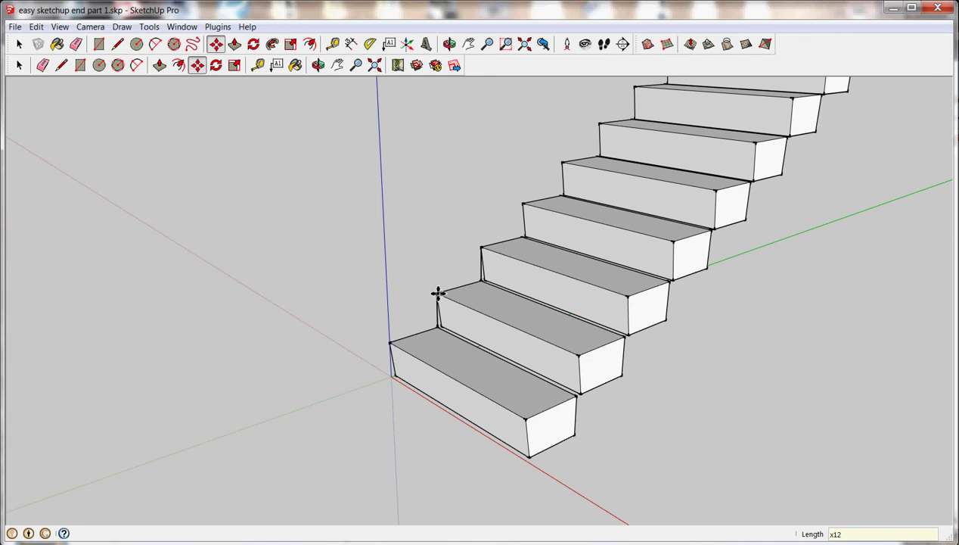
scroll(439, 435, "down", 2)
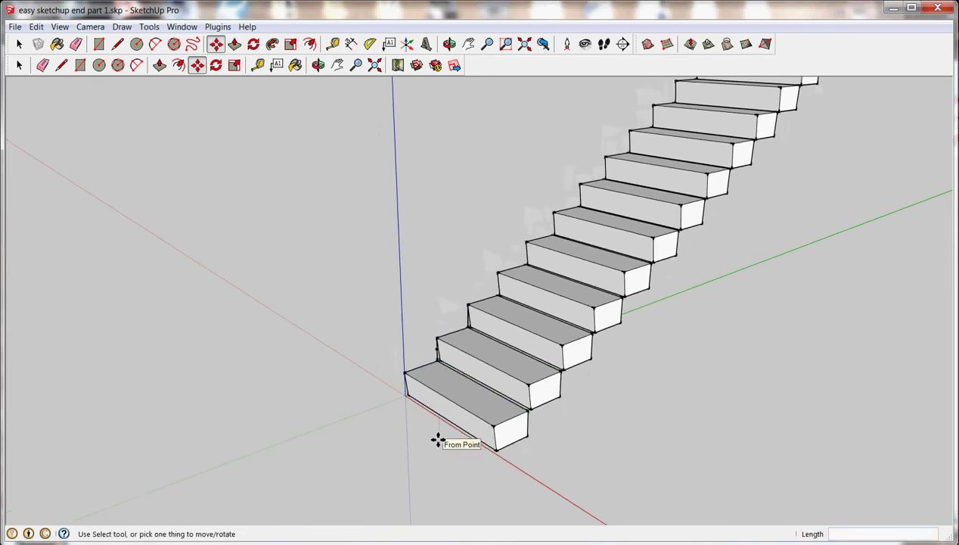
scroll(438, 440, "down", 4)
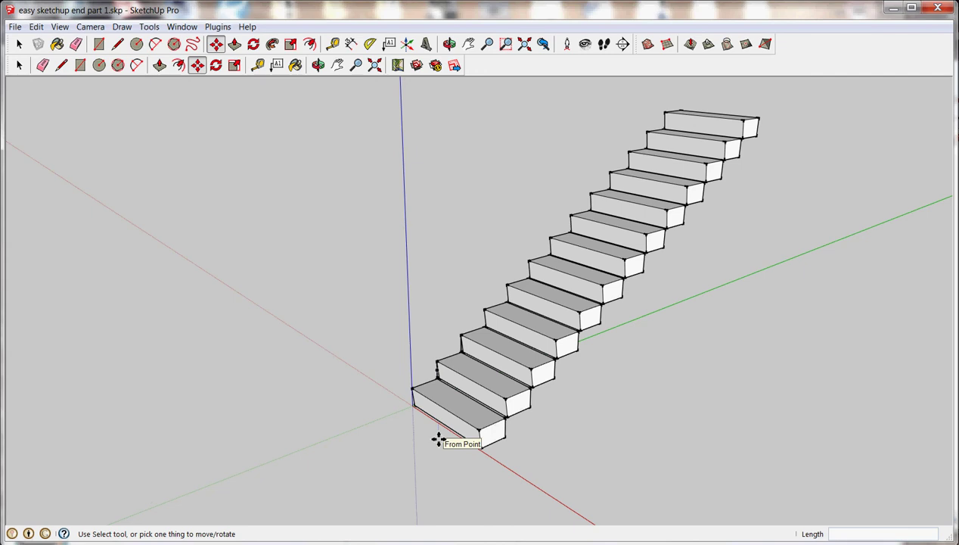
Select every middle step between the bottom and top treads and delete them
left_click(19, 43)
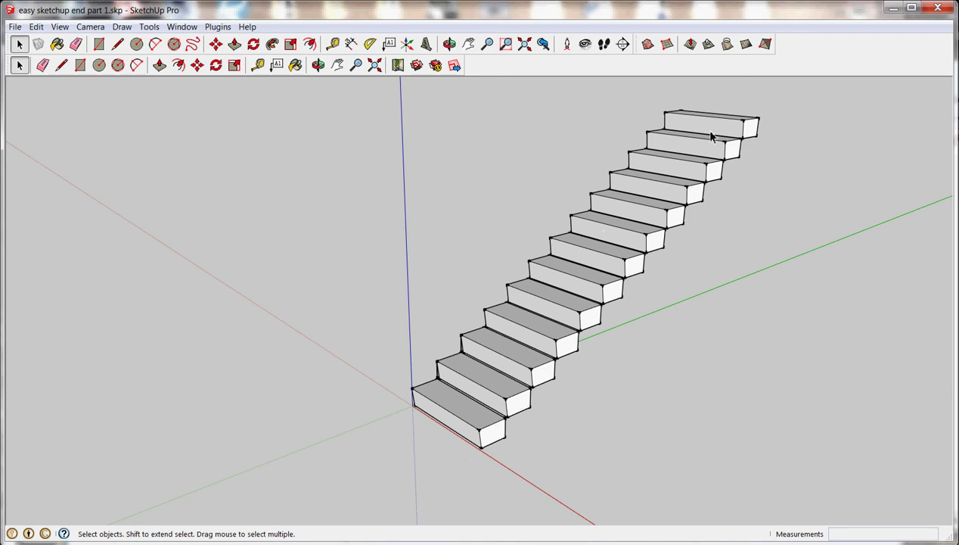
left_click(515, 388)
left_click(533, 359, "ctrl")
left_click(556, 317, "ctrl")
left_click(584, 294, "ctrl")
left_click(605, 265, "ctrl")
left_click_drag(709, 272, 601, 162, "ctrl")
left_click(714, 136, "ctrl")
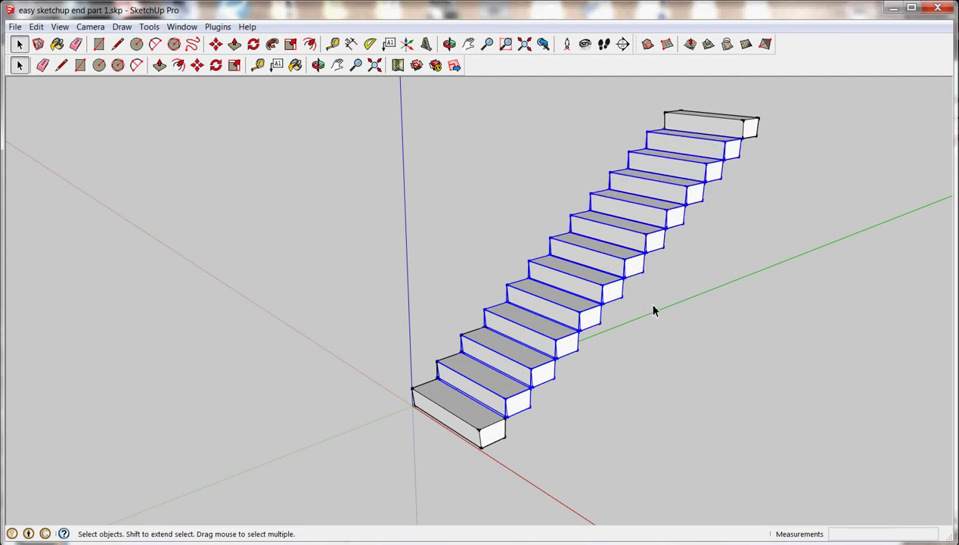
key("Delete")
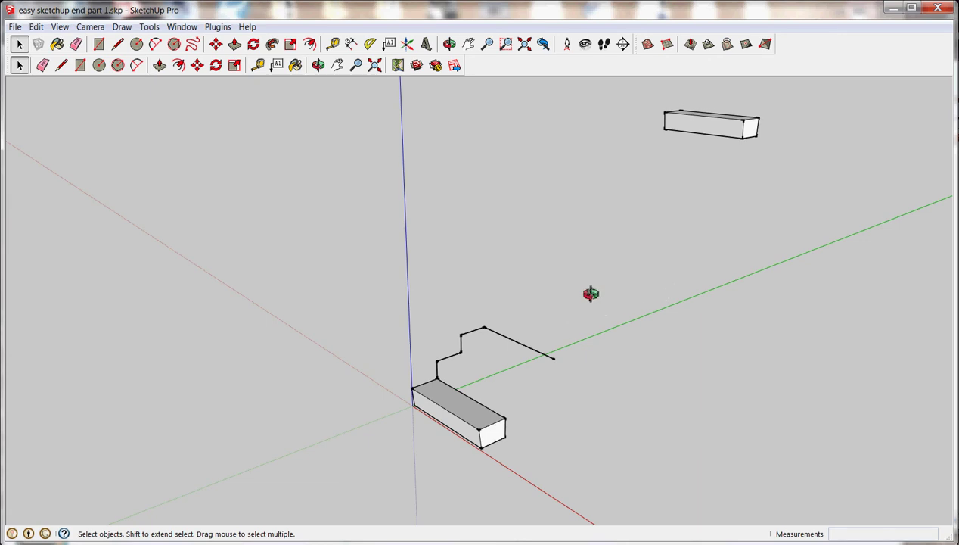
Orbit slightly and check the remaining bottom and top treads, ending with the bottom one selected
key("o")
left_click_drag(592, 301, 598, 329)
key("space")
left_click(479, 440)
left_click(750, 120)
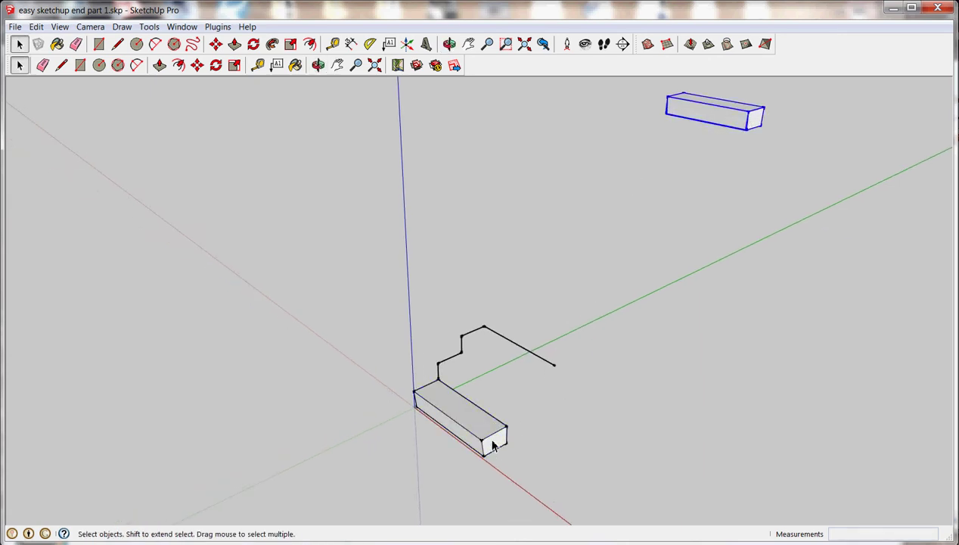
left_click(457, 422)
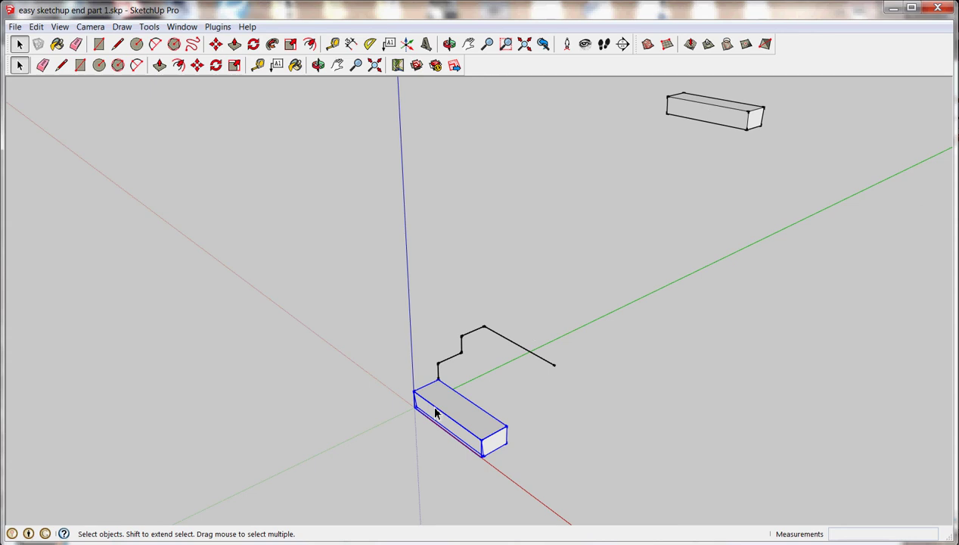
Copy the bottom tread onto the top tread's corner and divide the copy with /8
left_click(197, 65)
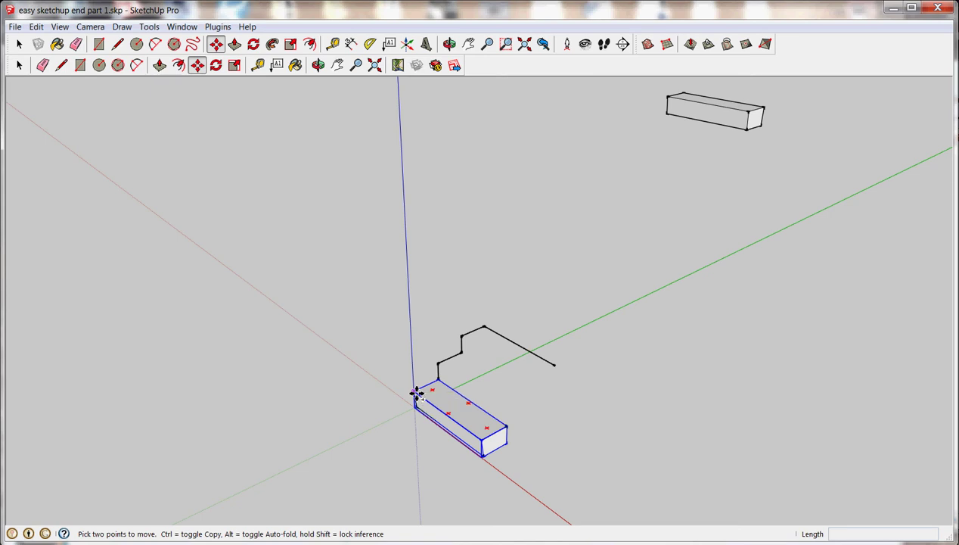
key("ctrl")
left_click(416, 392)
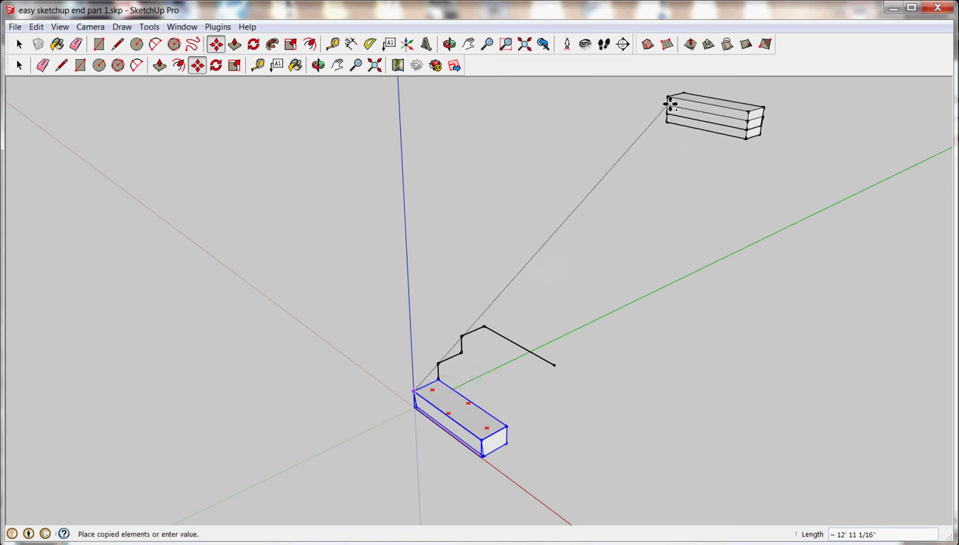
left_click(672, 100)
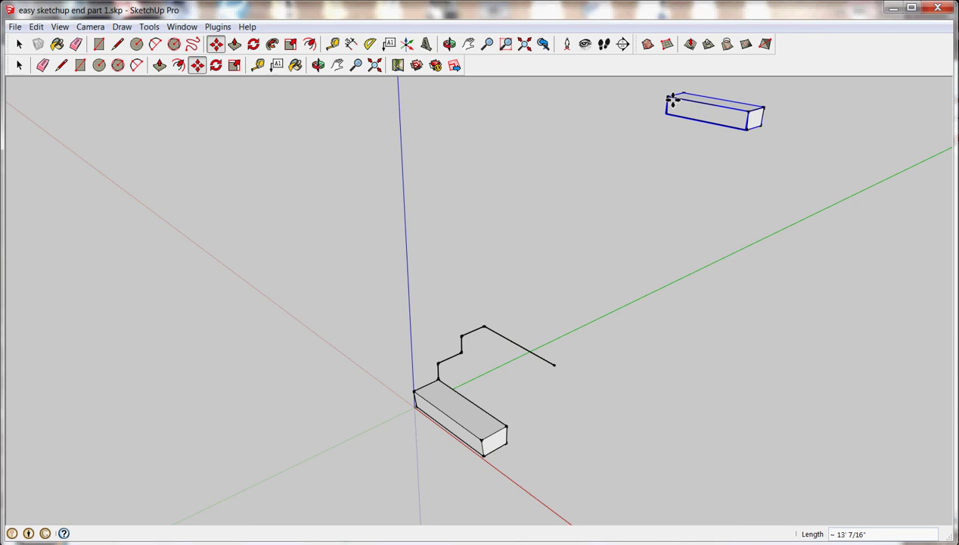
type("/8")
key("Return")
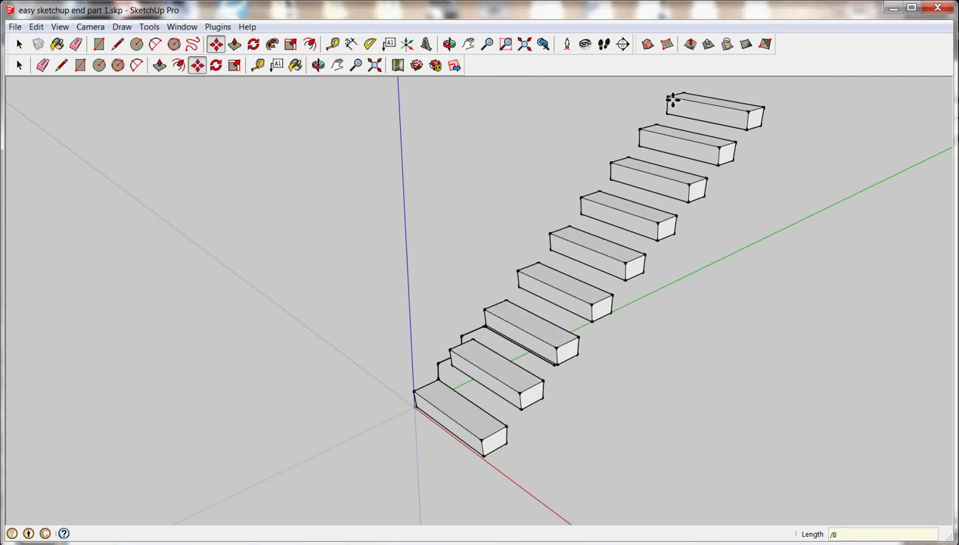
Undo the divided array and copy the bottom tread again to the top of the flight
key("ctrl+z")
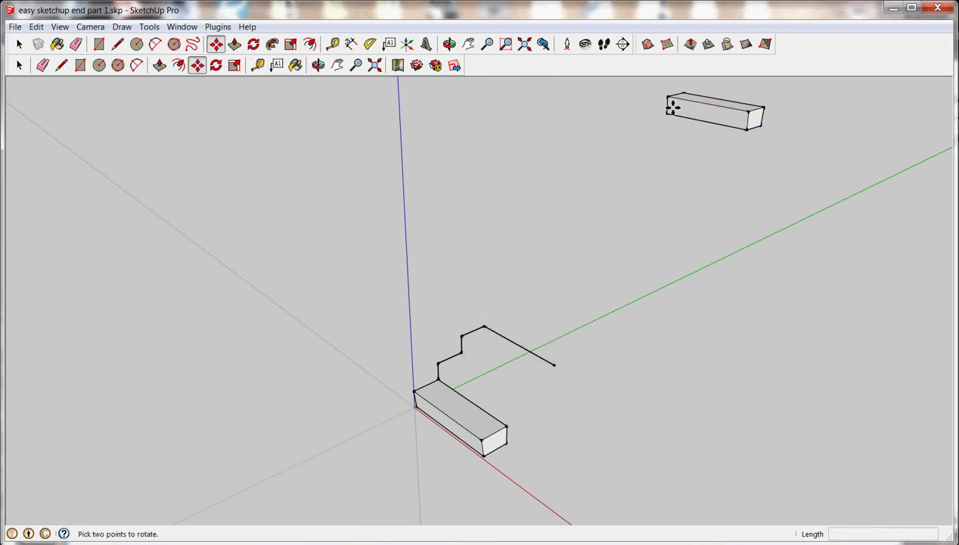
left_click(19, 44)
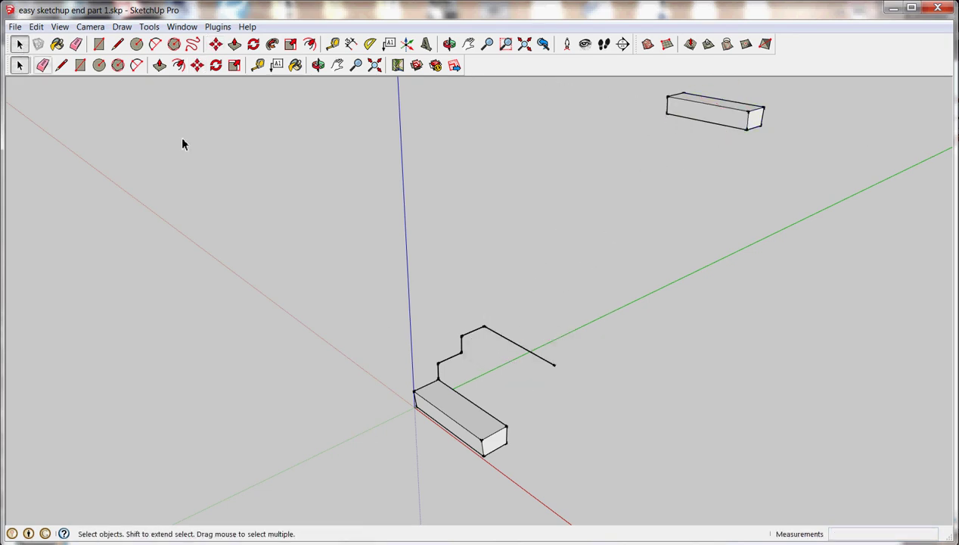
left_click(456, 417)
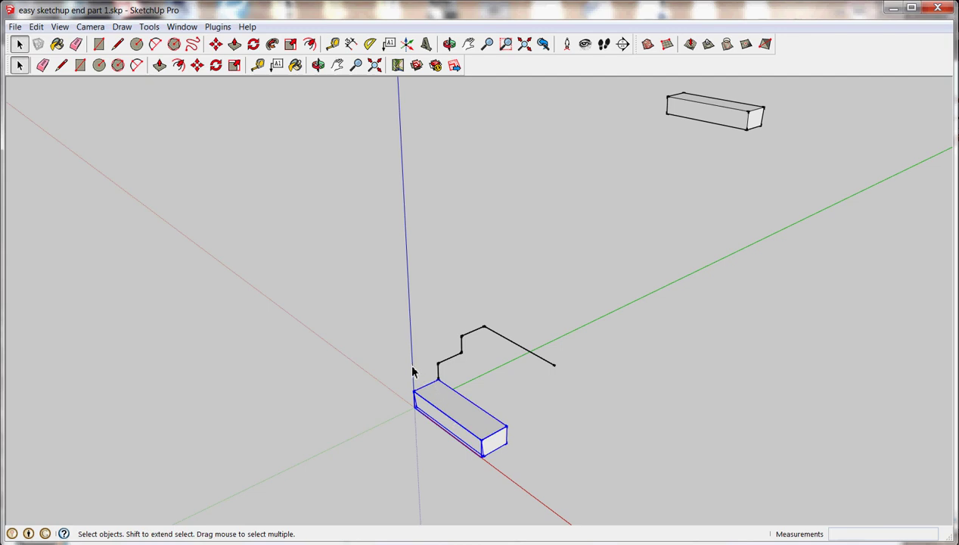
left_click(197, 65)
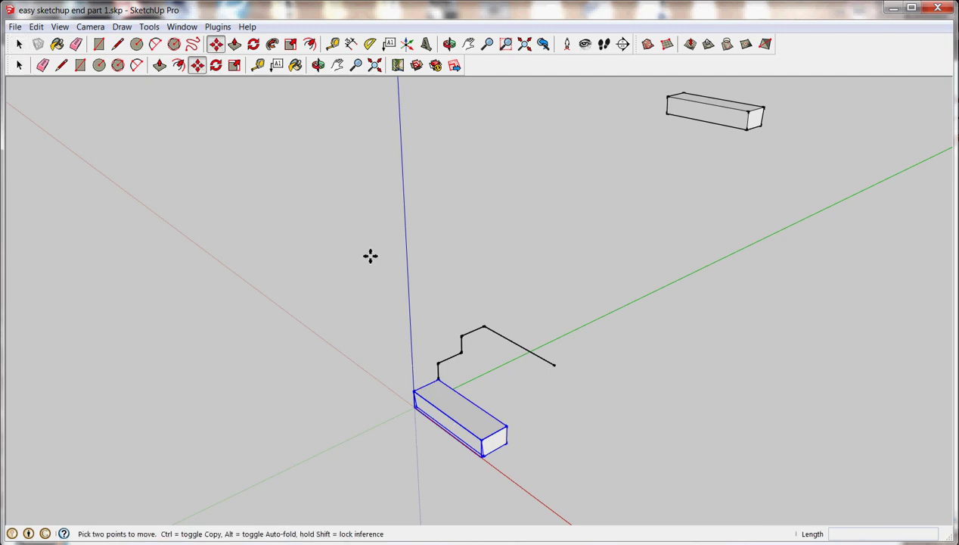
left_click(414, 392)
key("ctrl")
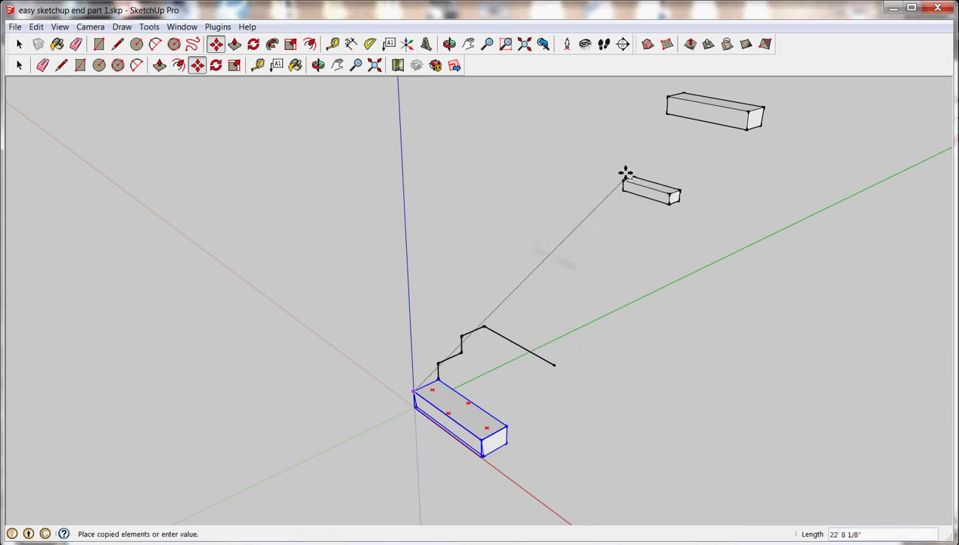
left_click(671, 100)
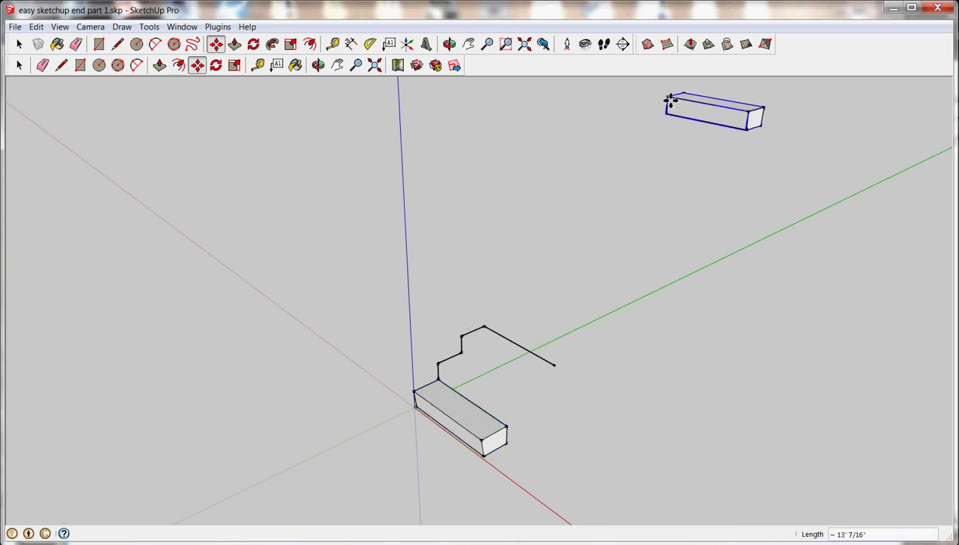
Try other division counts, then settle on /8 for evenly spaced treads
type("/5")
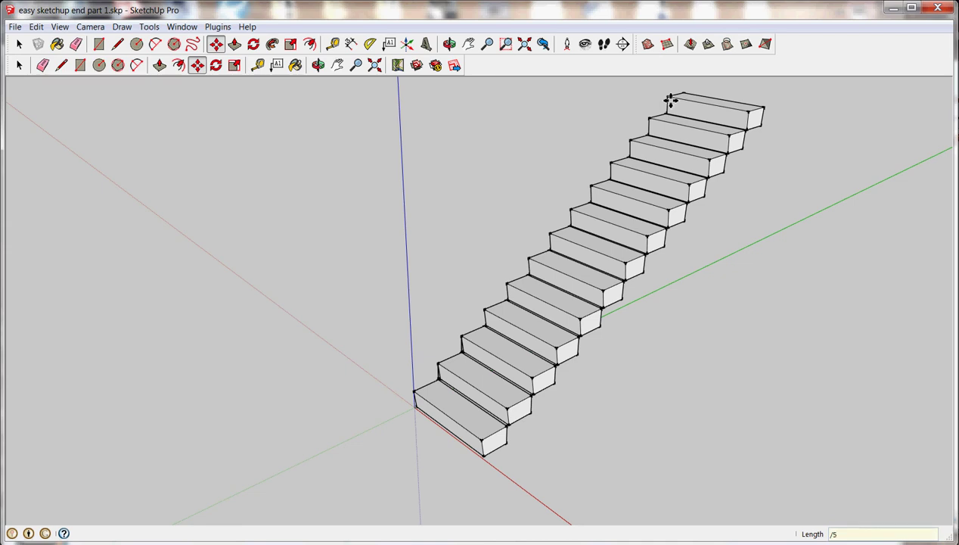
key("Return")
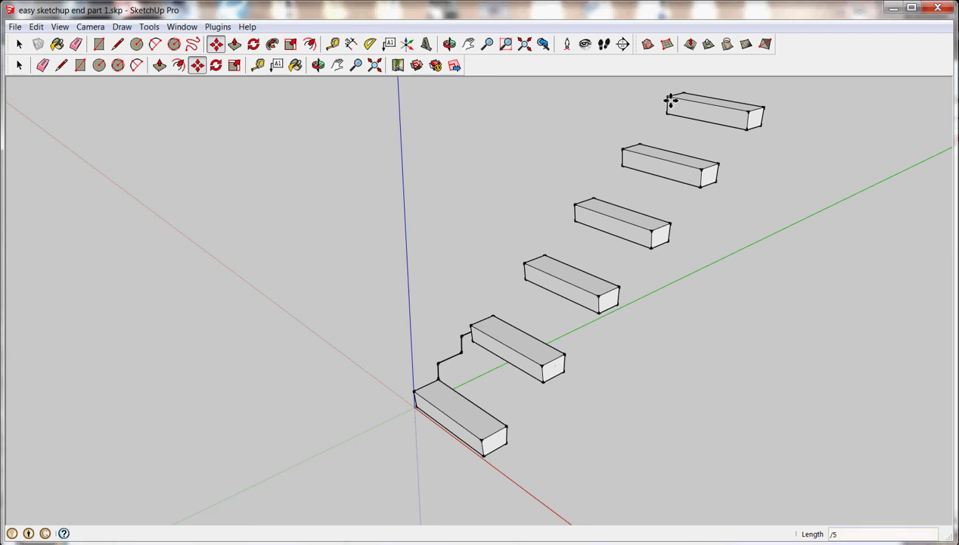
key("Return")
type("/8")
key("Return")
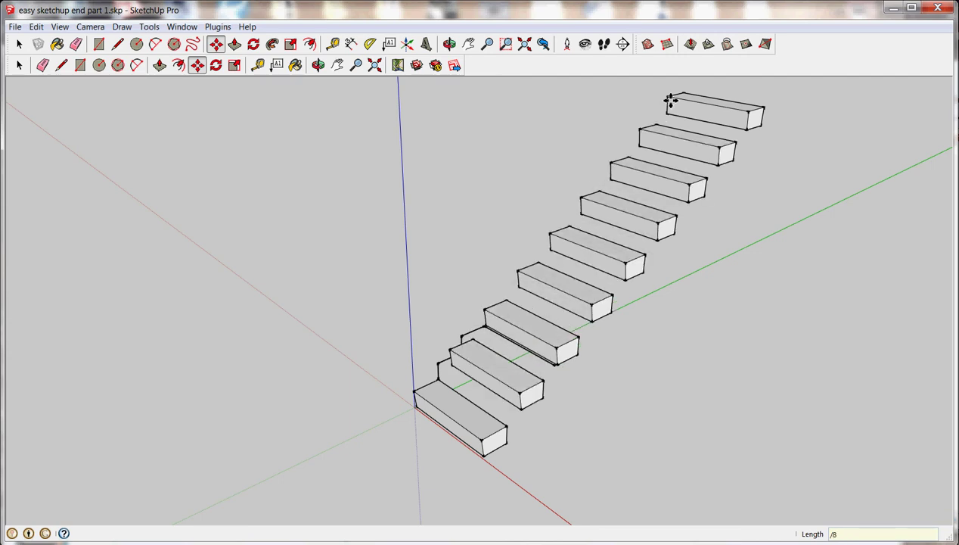
Orbit the view so the stairs point up, then window-select all the treads
scroll(554, 409, "down", 3)
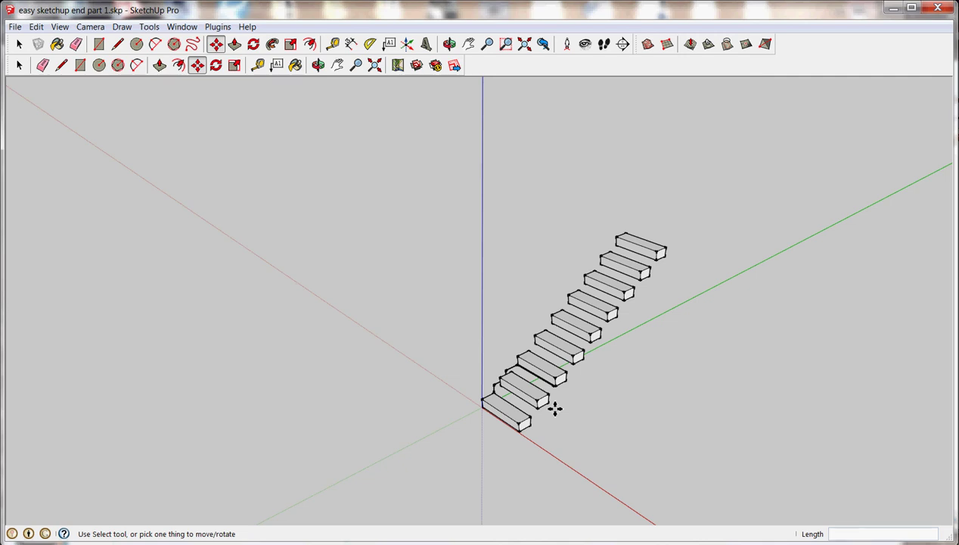
left_click(21, 47)
scroll(463, 387, "up", 2)
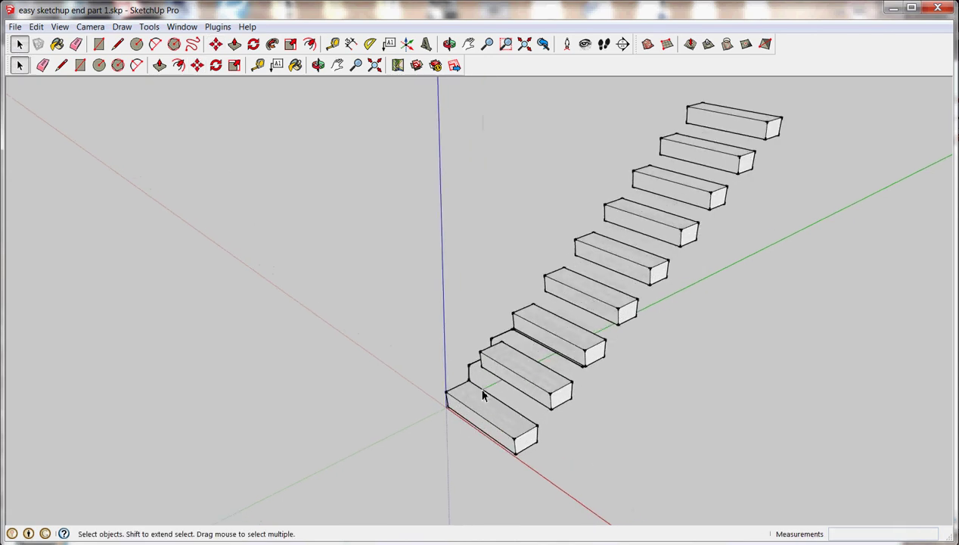
scroll(452, 383, "down", 1)
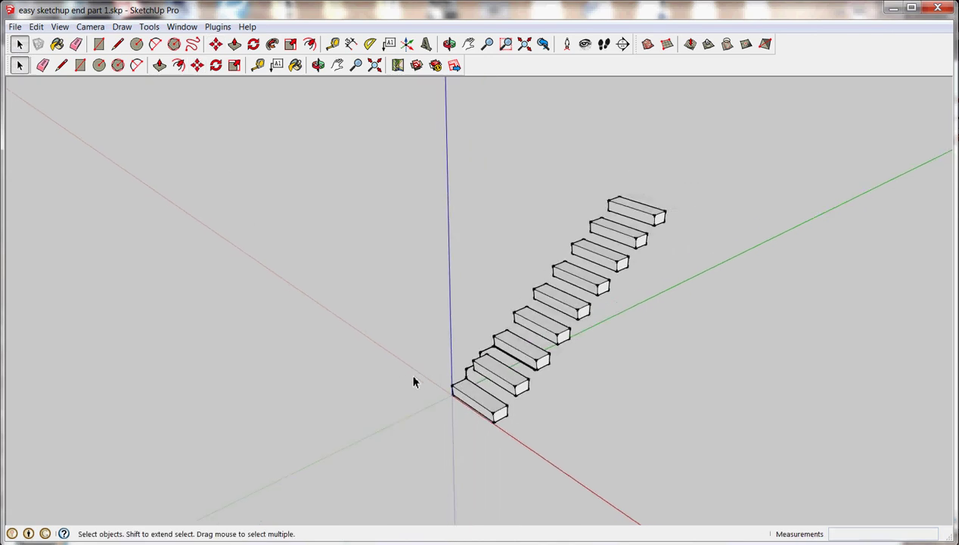
scroll(454, 344, "down", 1)
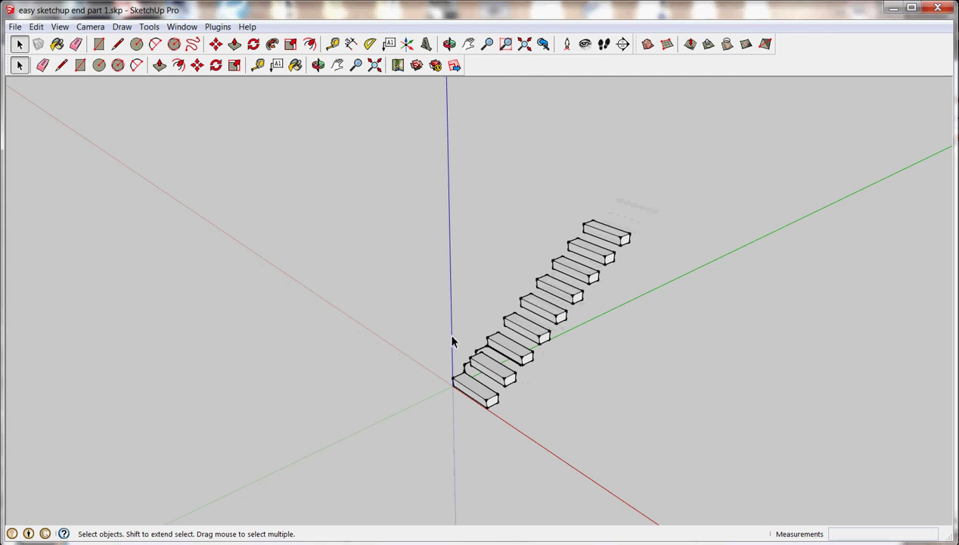
middle_click_drag(441, 334, 540, 252)
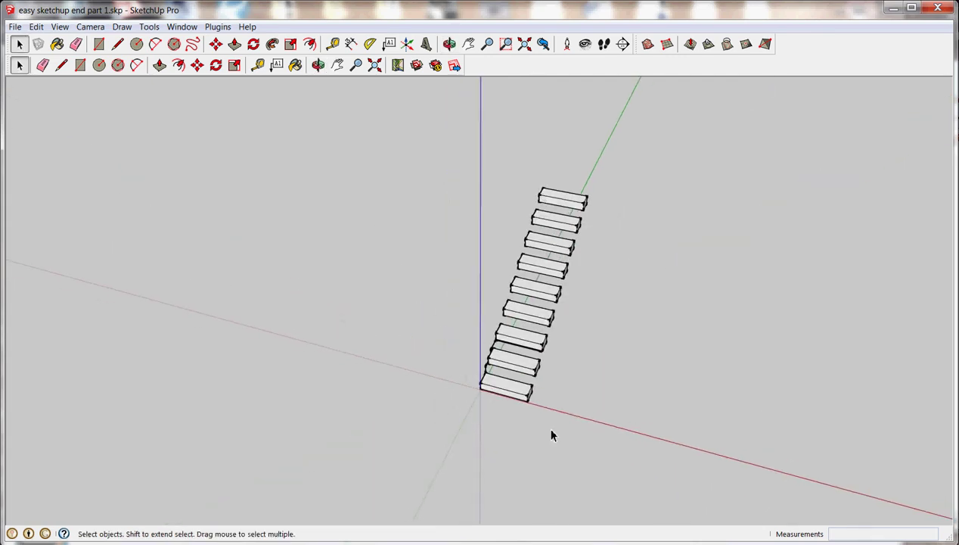
scroll(538, 382, "down", 1)
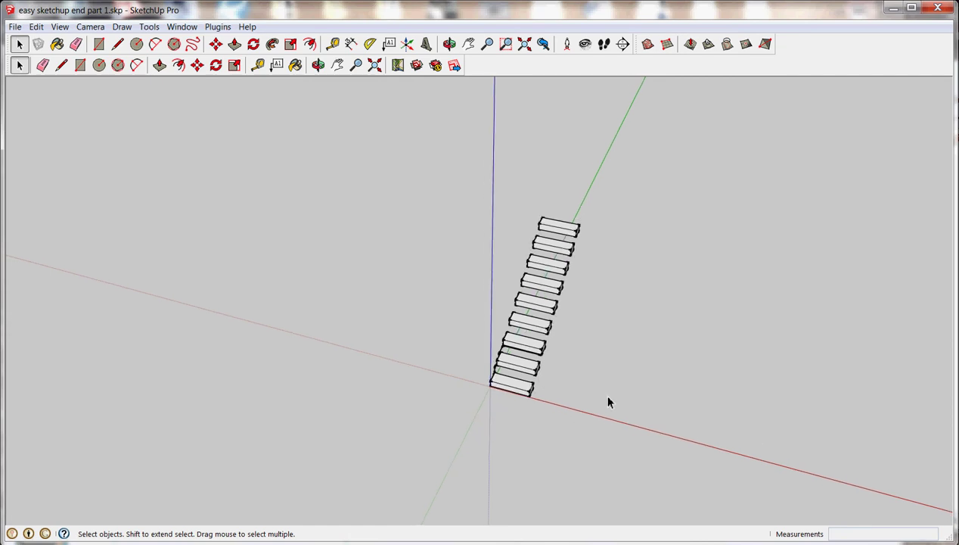
middle_click_drag(608, 397, 544, 342)
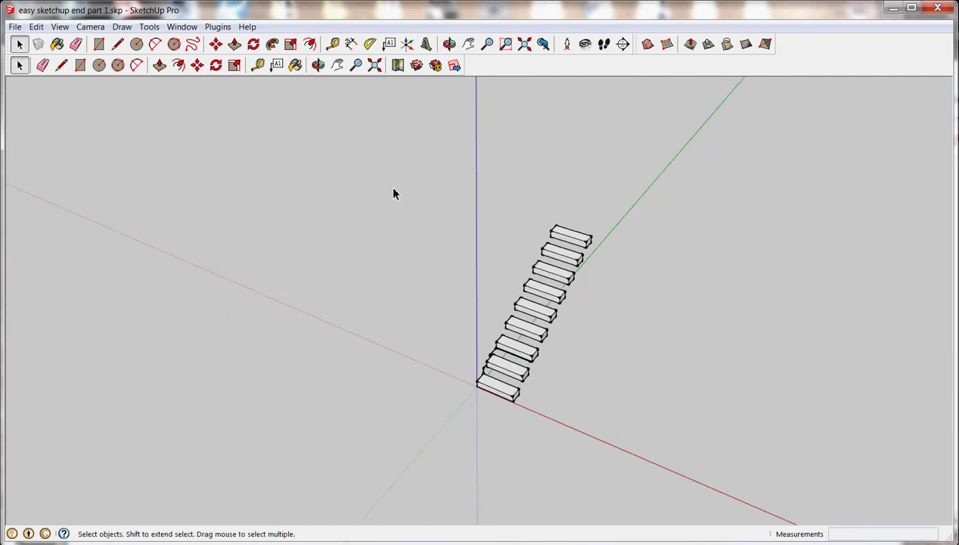
left_click_drag(342, 147, 719, 482)
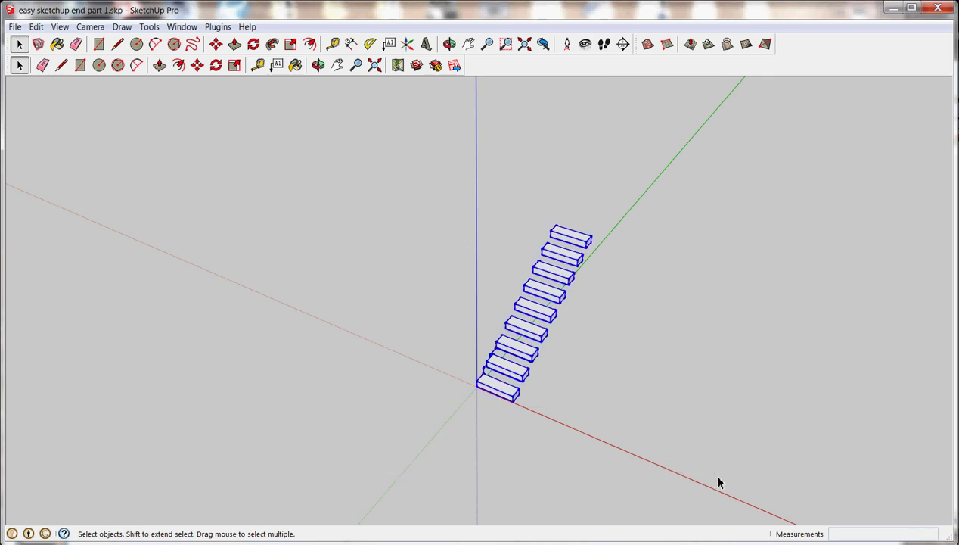
Start the Rotate tool and zoom in on the bottom step's end
left_click(217, 66)
scroll(481, 383, "up", 3)
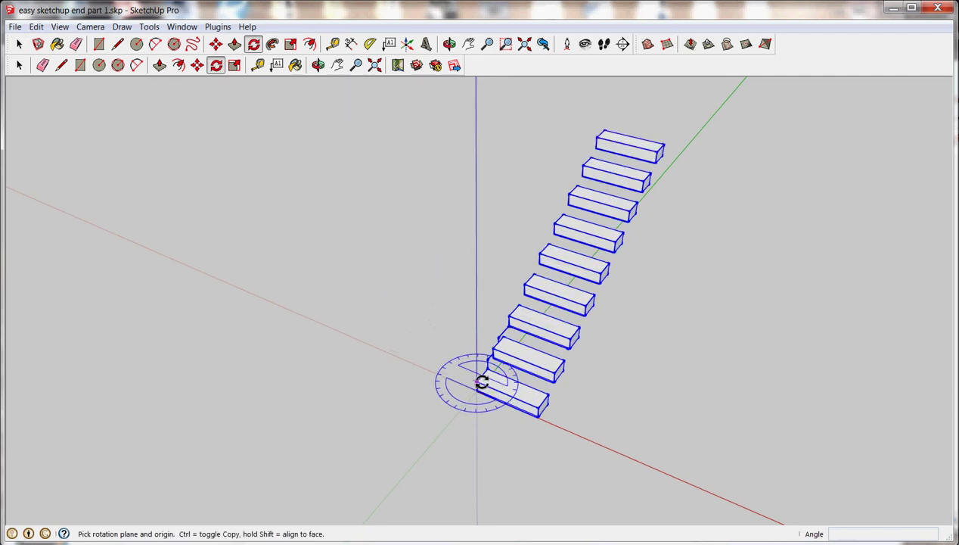
scroll(481, 383, "up", 5)
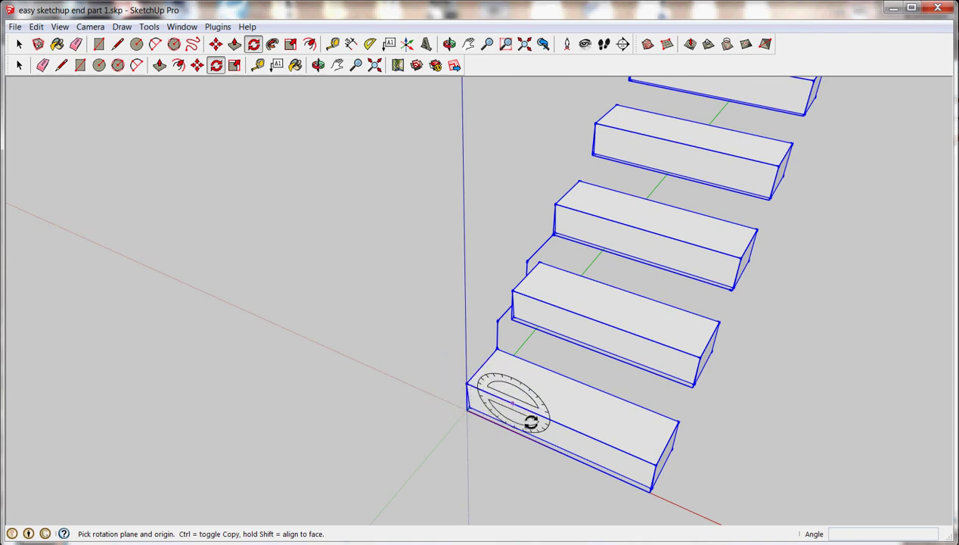
scroll(485, 382, "down", 2)
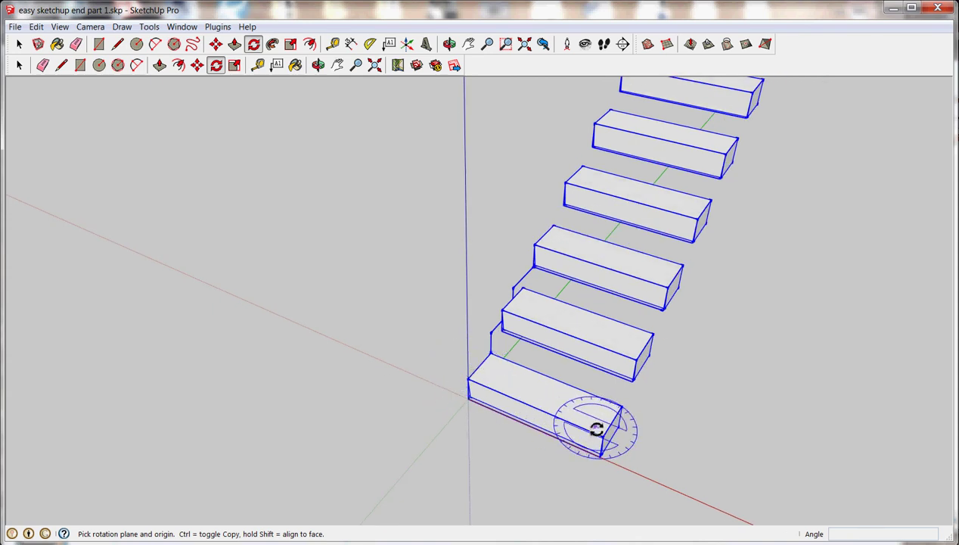
middle_click_drag(608, 441, 534, 441)
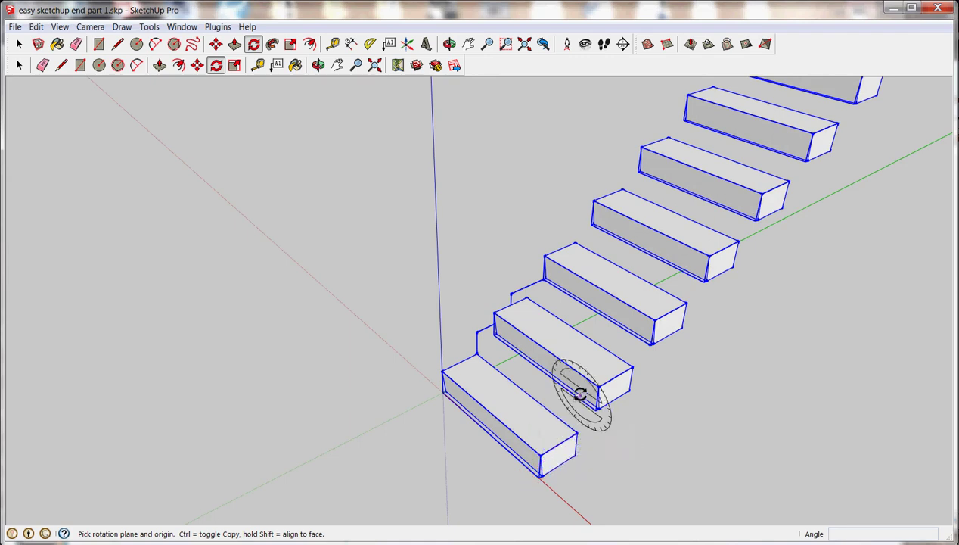
scroll(581, 386, "down", 2)
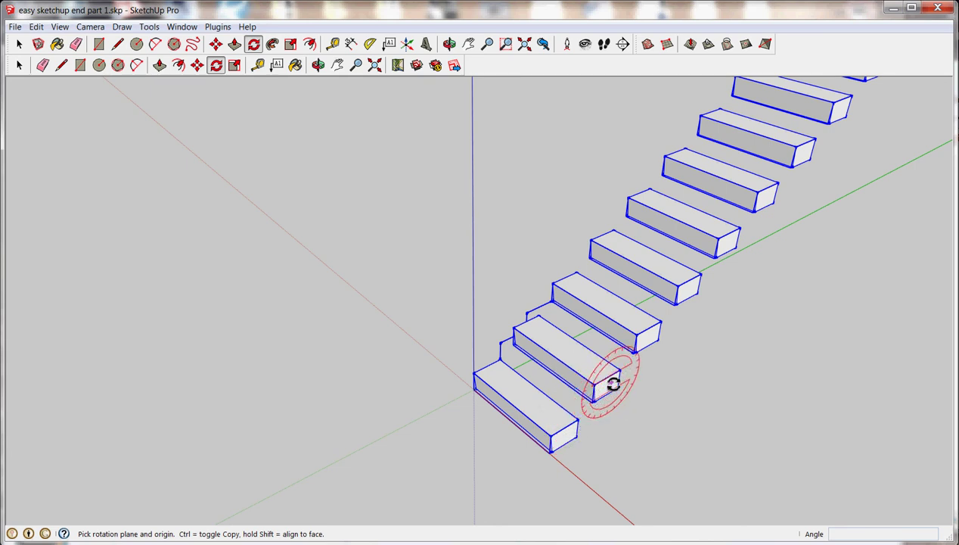
scroll(598, 368, "down", 1)
scroll(598, 368, "down", 1)
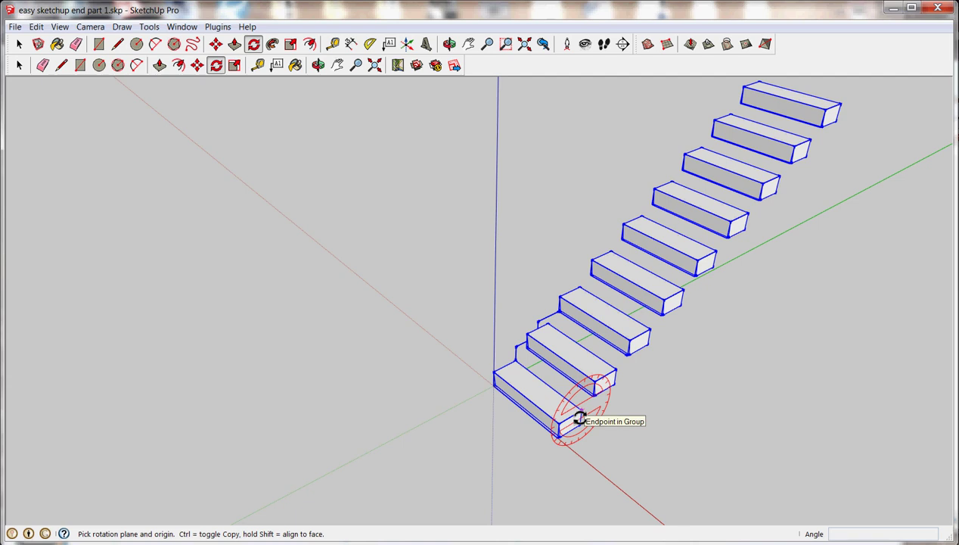
Pivot at the bottom step's end along the green axis, leaving the flight unmoved
left_click(579, 418)
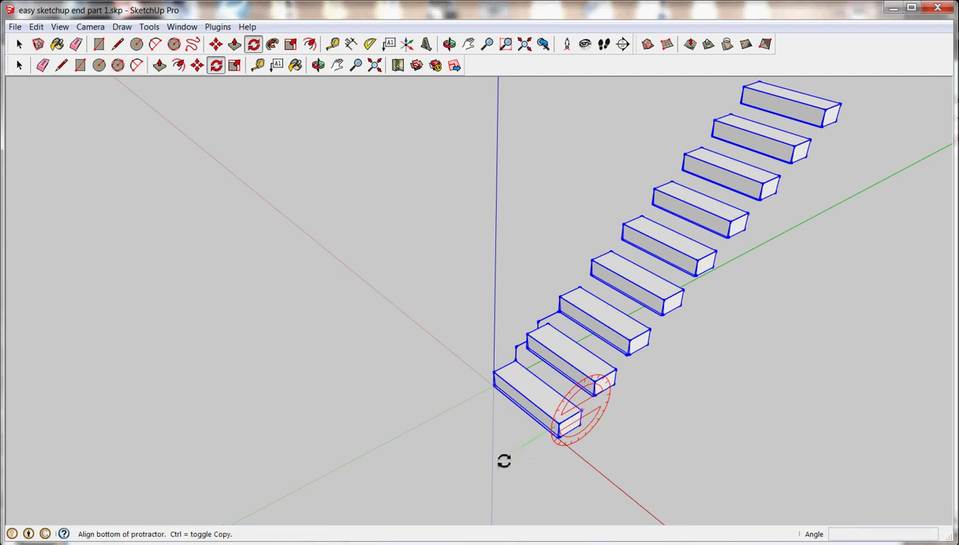
left_click(503, 462)
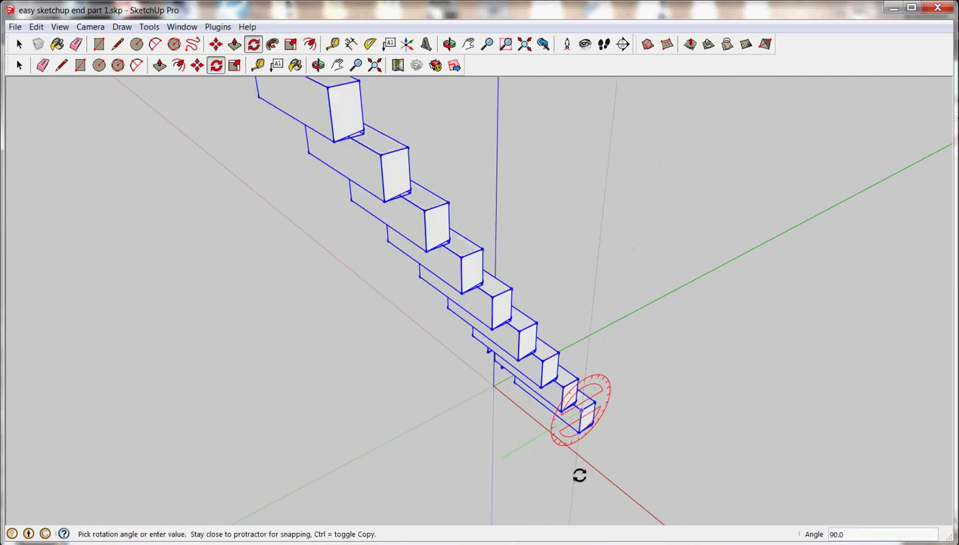
left_click(526, 435)
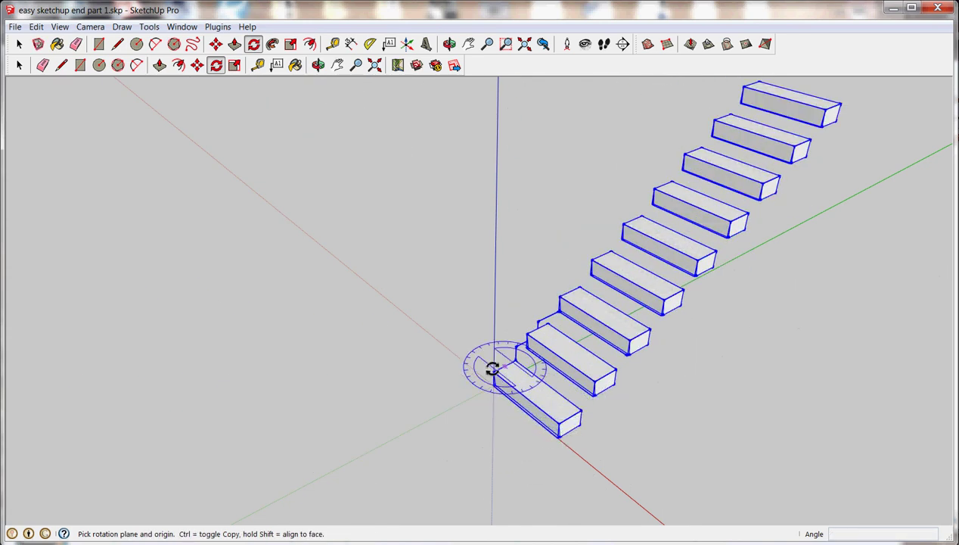
scroll(507, 381, "up", 2)
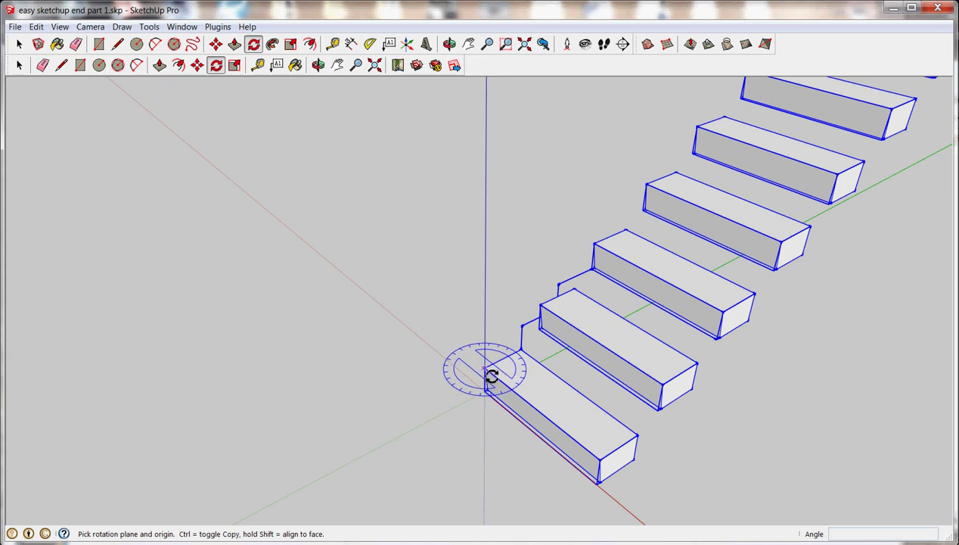
scroll(551, 401, "down", 3)
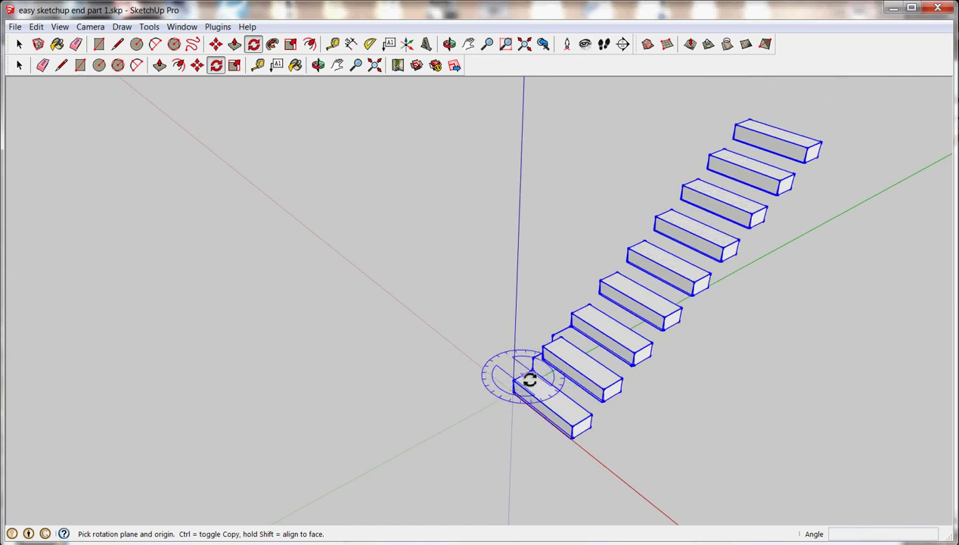
scroll(530, 380, "up", 5)
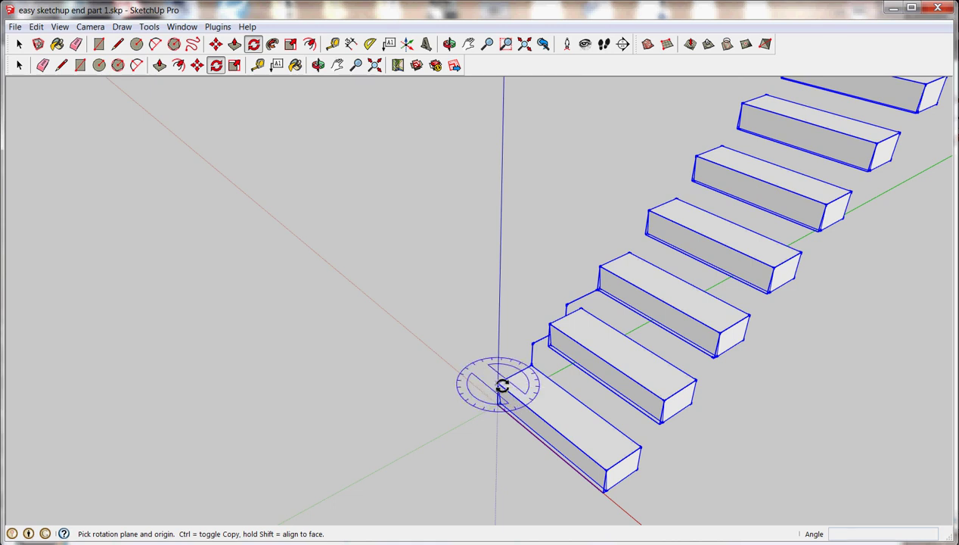
scroll(502, 386, "down", 2)
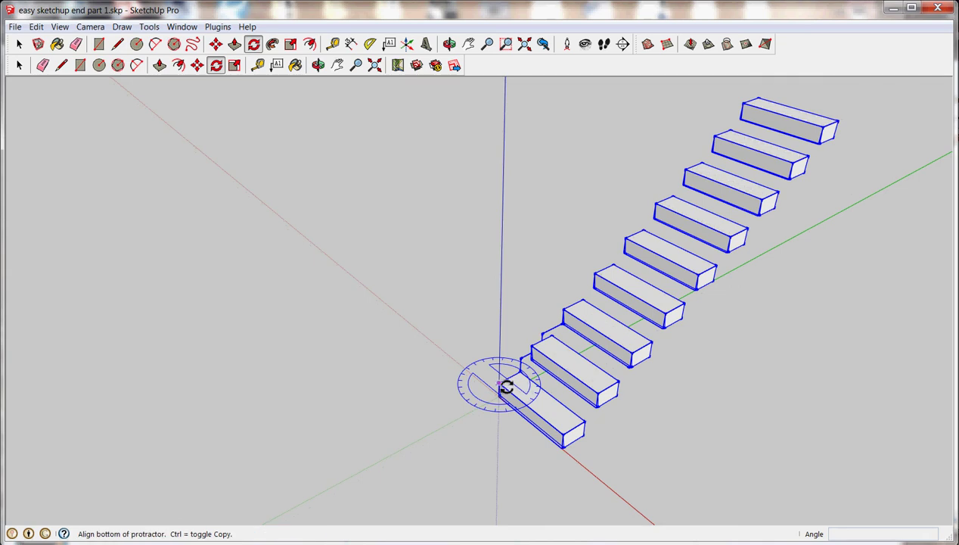
left_click(631, 490)
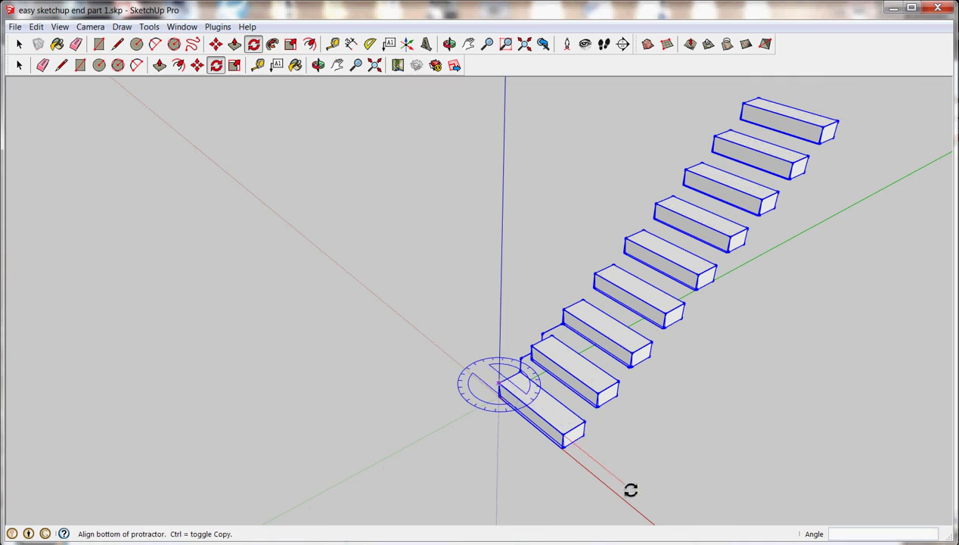
left_click(631, 490)
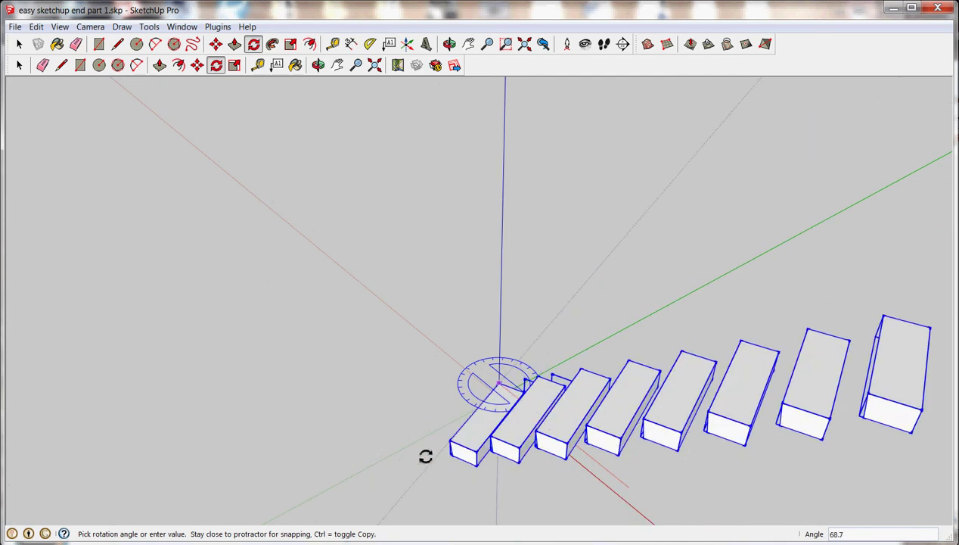
left_click(398, 442)
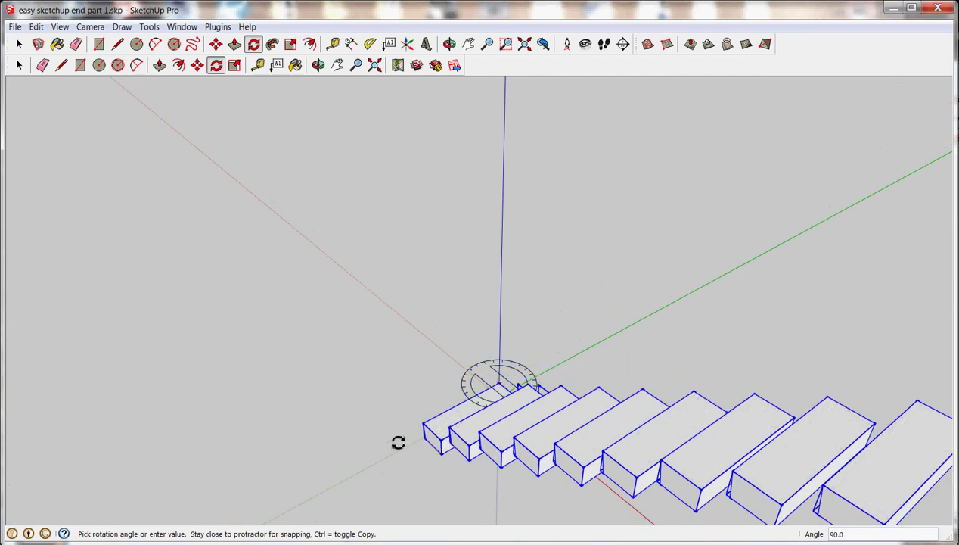
left_click(398, 443)
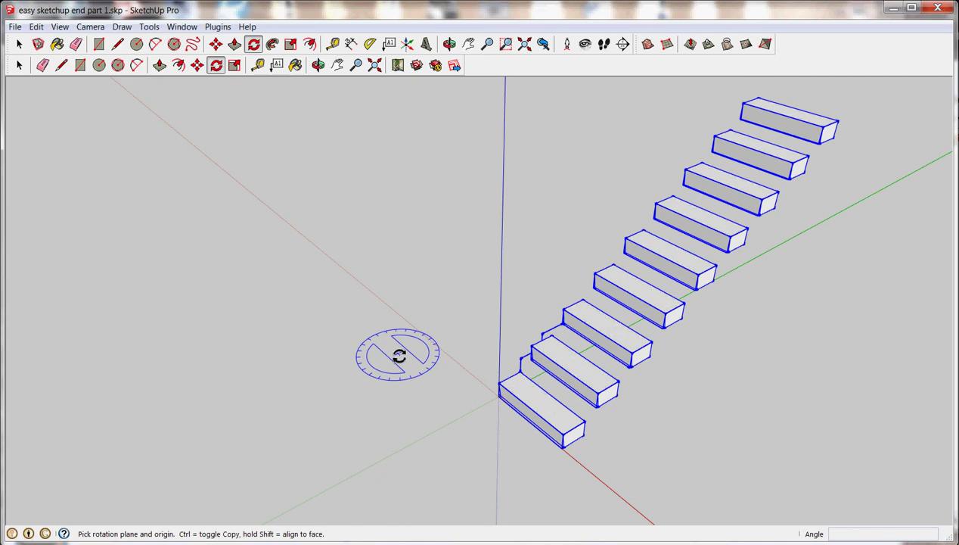
Pivot the rotation at the bottom stair corner with its reference along the red axis
scroll(439, 333, "down", 2)
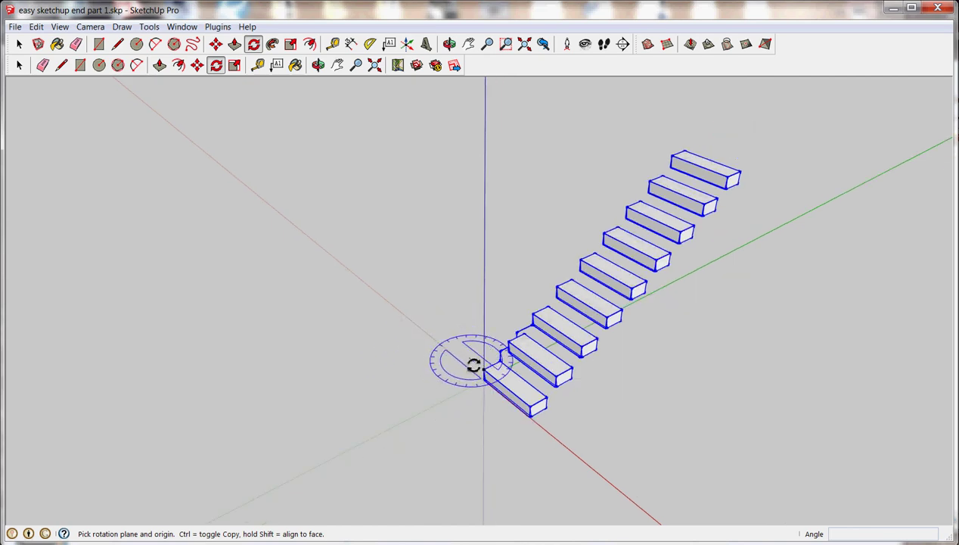
scroll(507, 381, "up", 2)
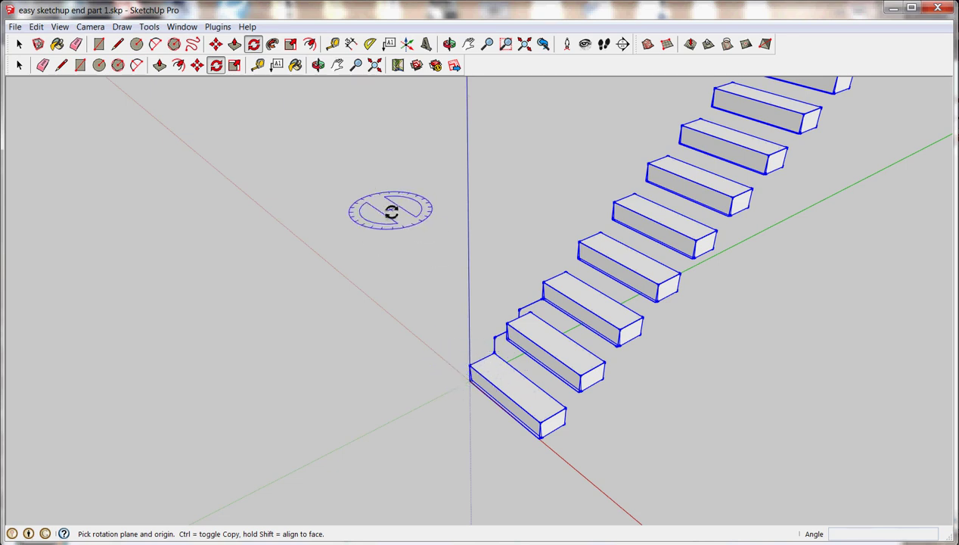
left_click(469, 367)
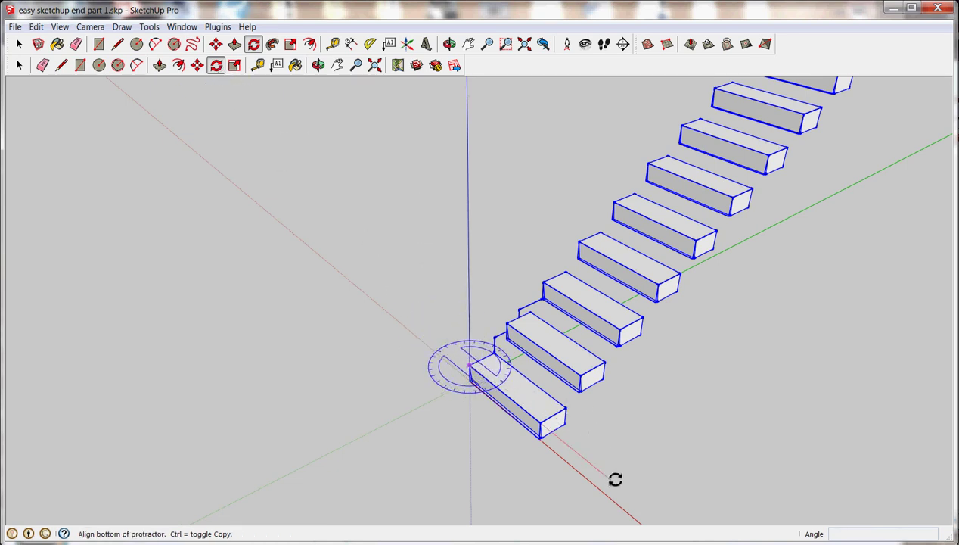
left_click(614, 480)
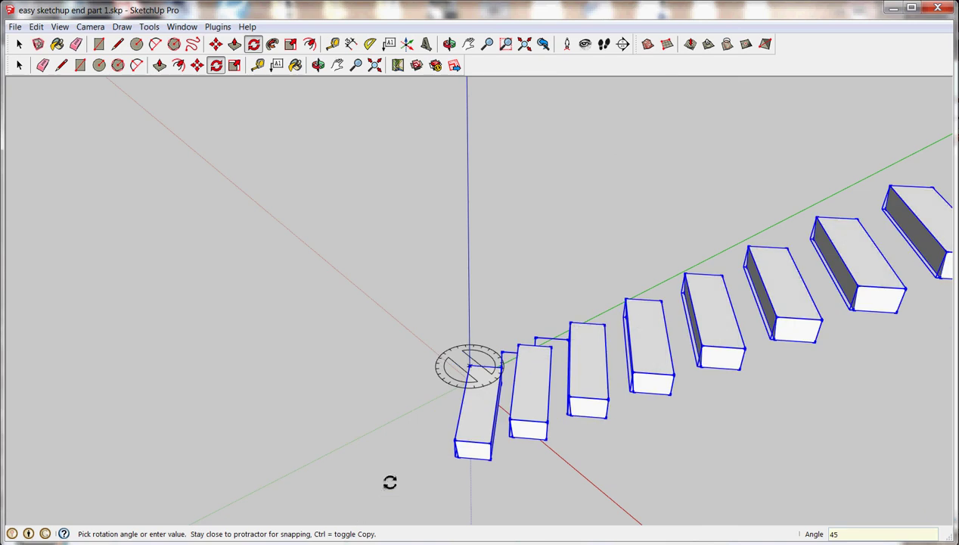
Cancel the tilt so the stair treads lie flat again
key("Return")
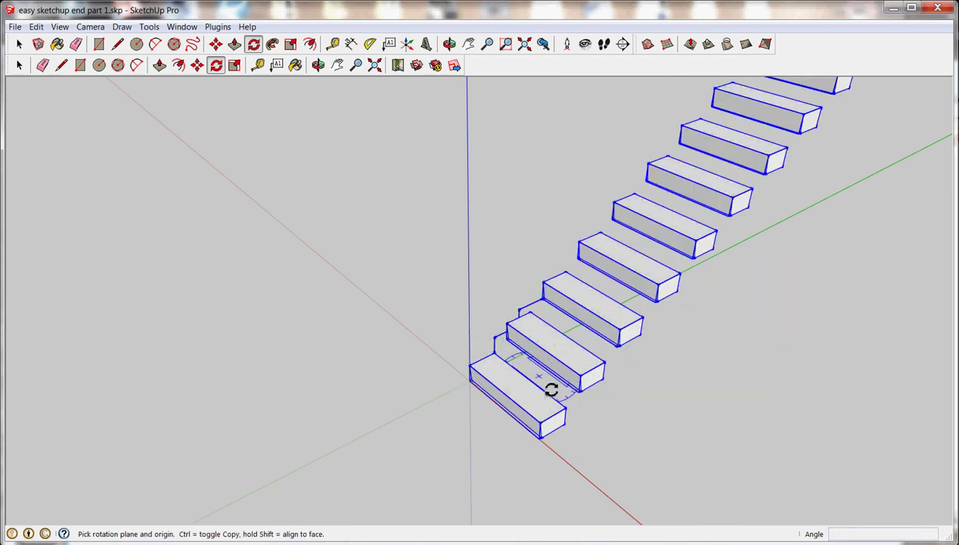
scroll(535, 439, "up", 6)
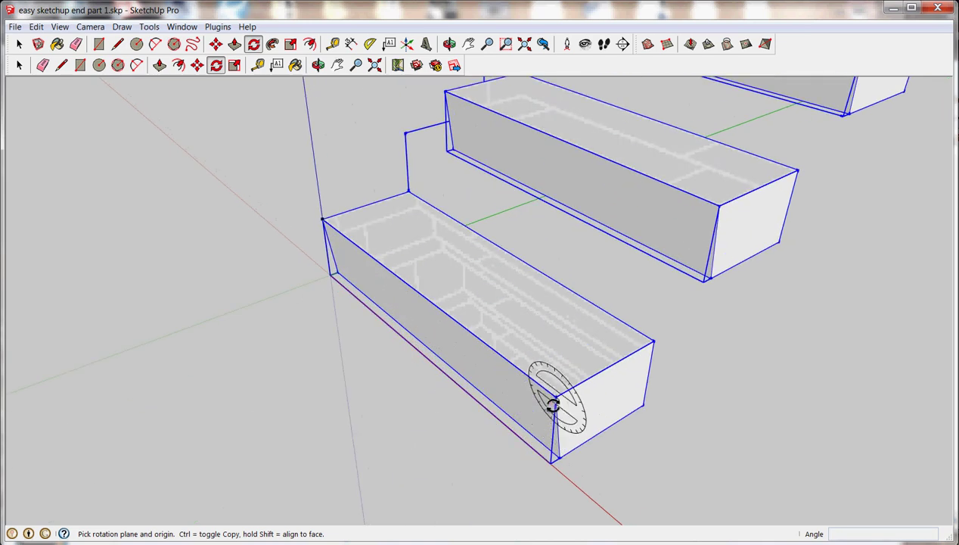
scroll(568, 389, "down", 1)
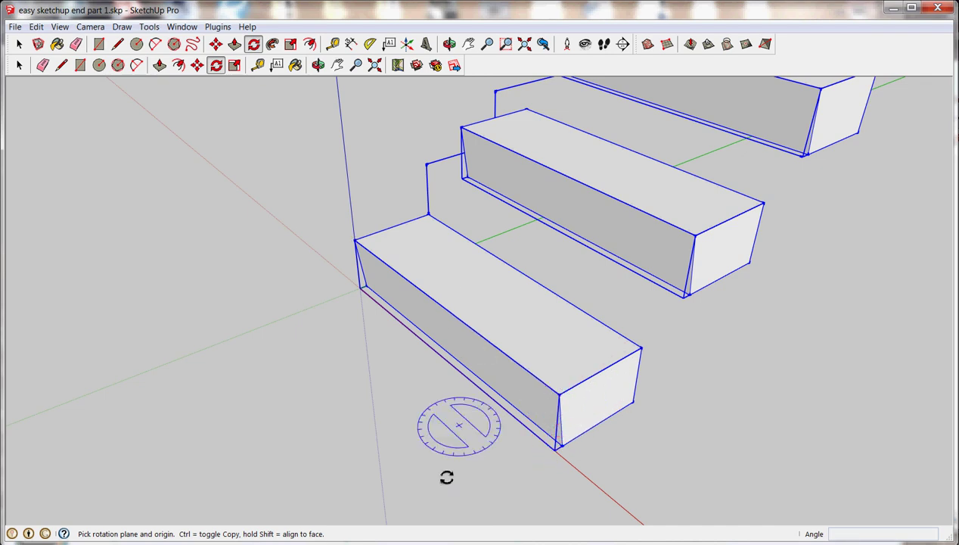
scroll(447, 476, "down", 3)
scroll(461, 288, "up", 4)
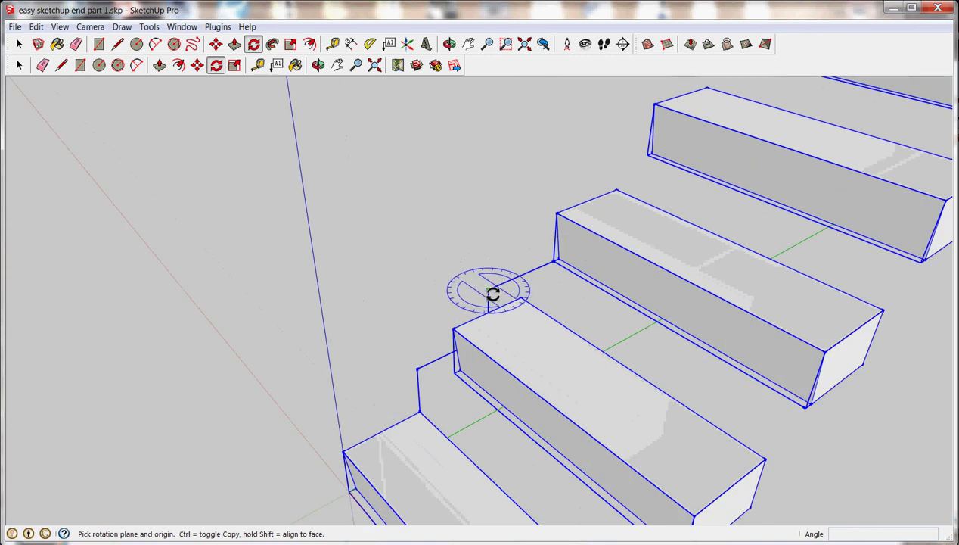
scroll(436, 381, "down", 5)
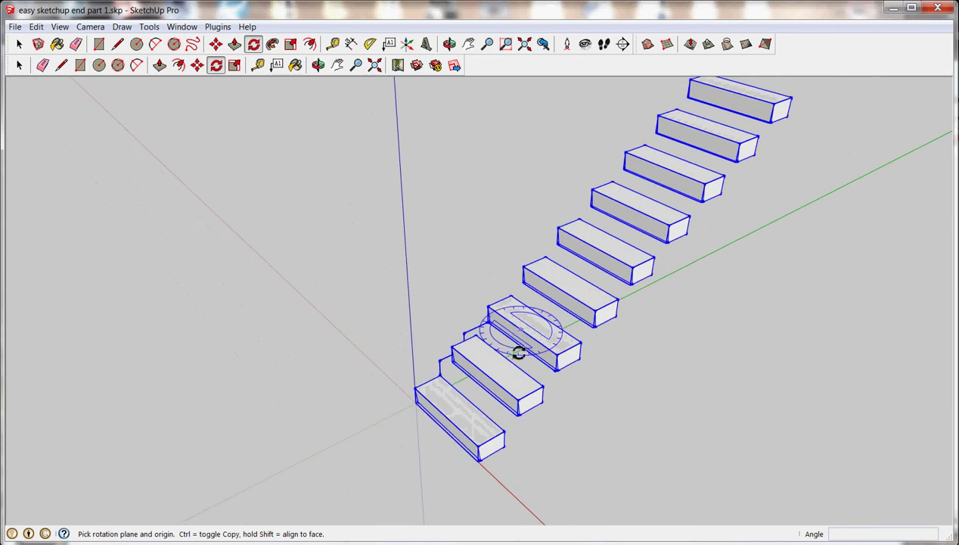
scroll(519, 366, "up", 8)
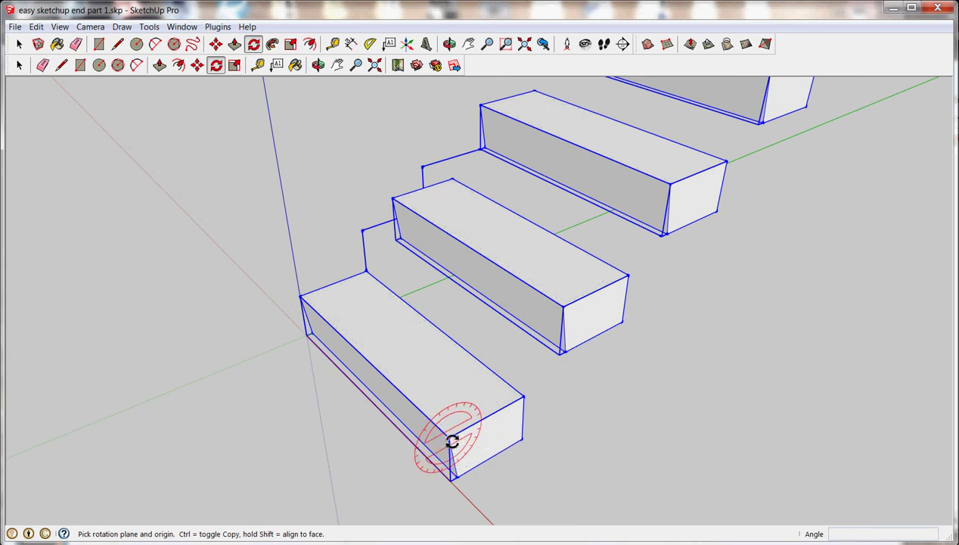
Try a rotation pivot at the step's lower corner, then abandon it and reframe the bottom step
left_click_drag(437, 458, 464, 502)
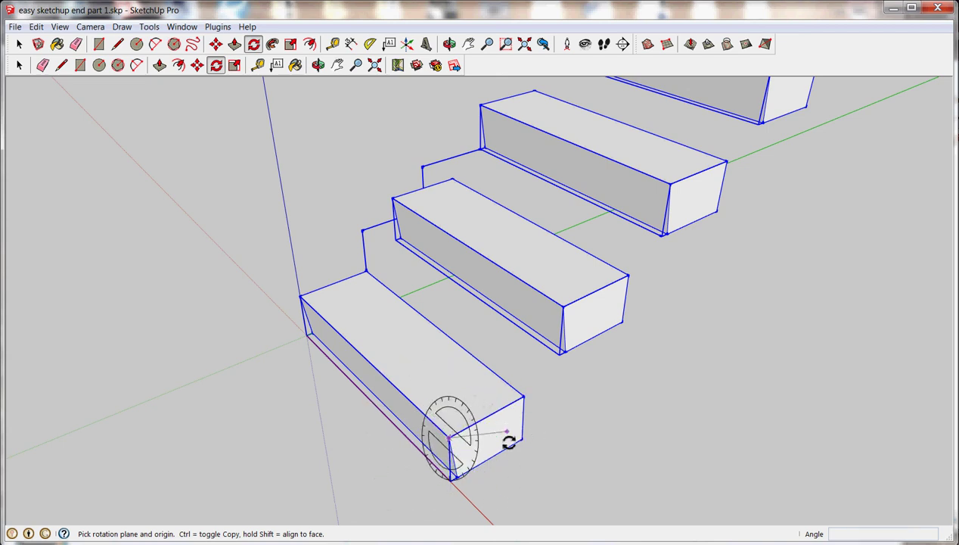
left_click_drag(528, 397, 529, 395)
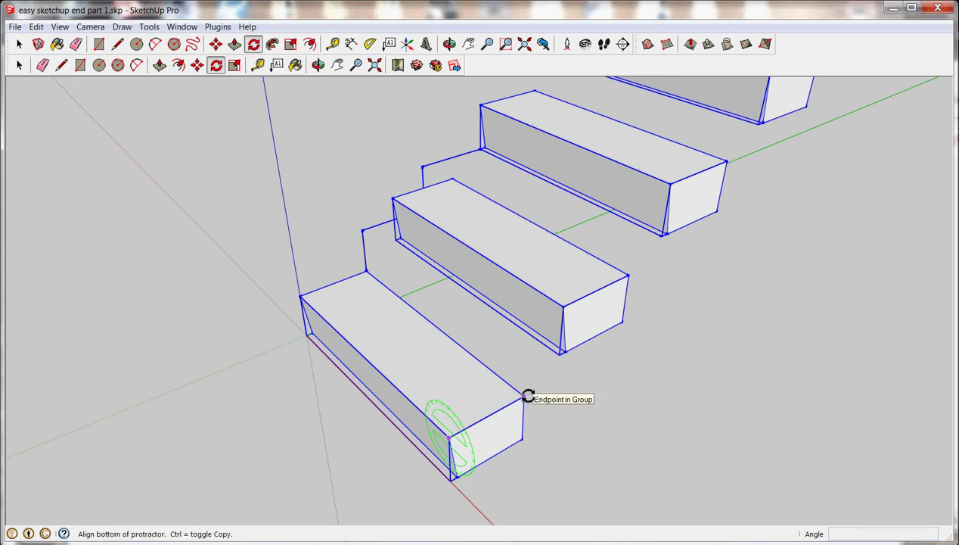
key("Escape")
middle_click_drag(480, 449, 481, 435)
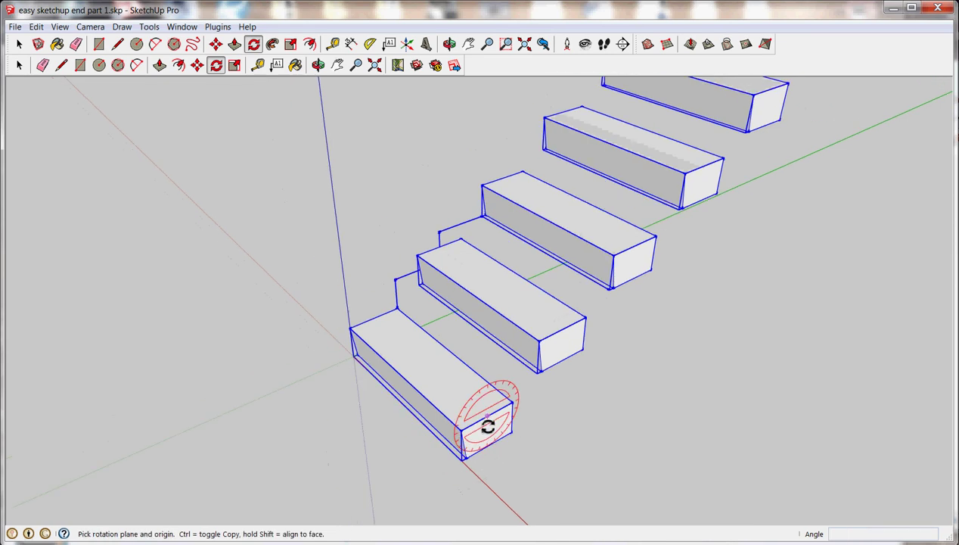
middle_click_drag(367, 433, 867, 409)
scroll(509, 449, "up", 5)
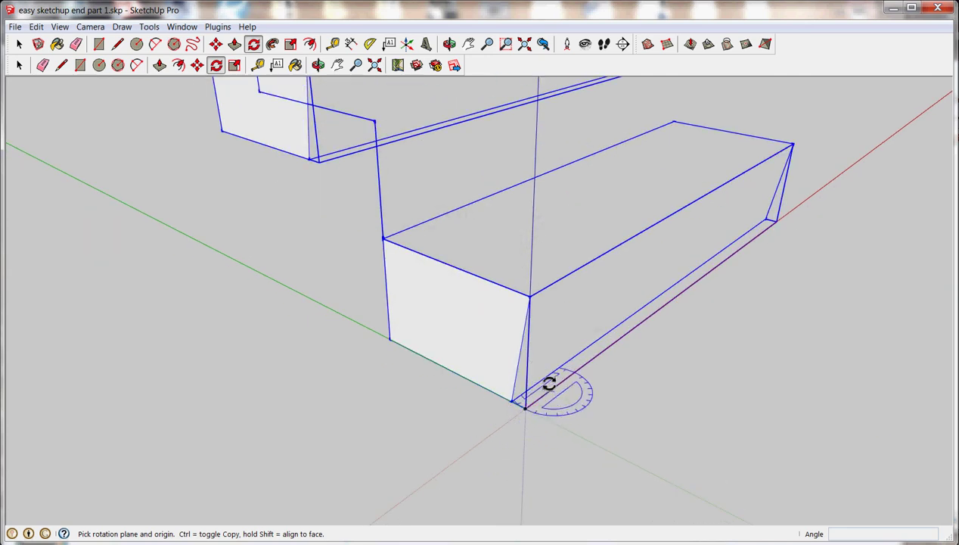
middle_click_drag(548, 382, 500, 336)
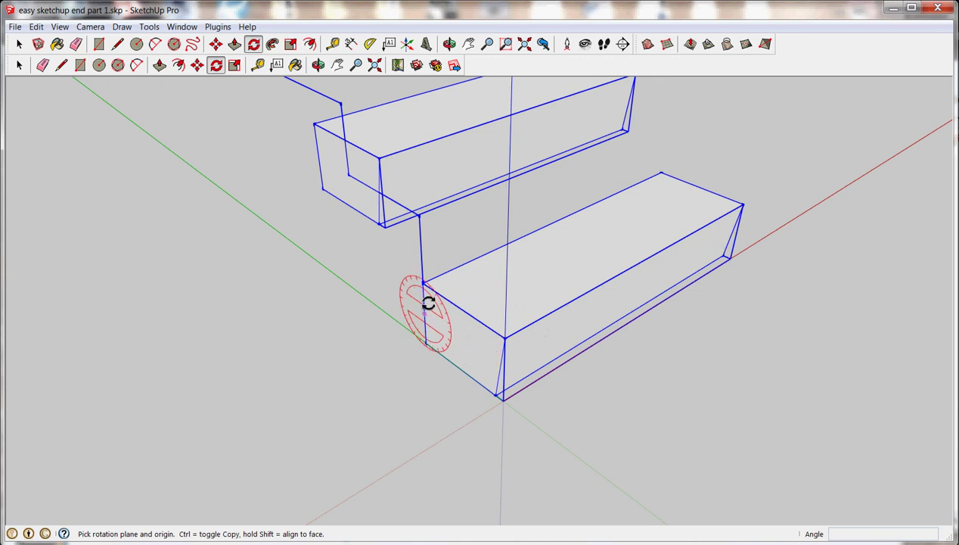
scroll(512, 324, "down", 2)
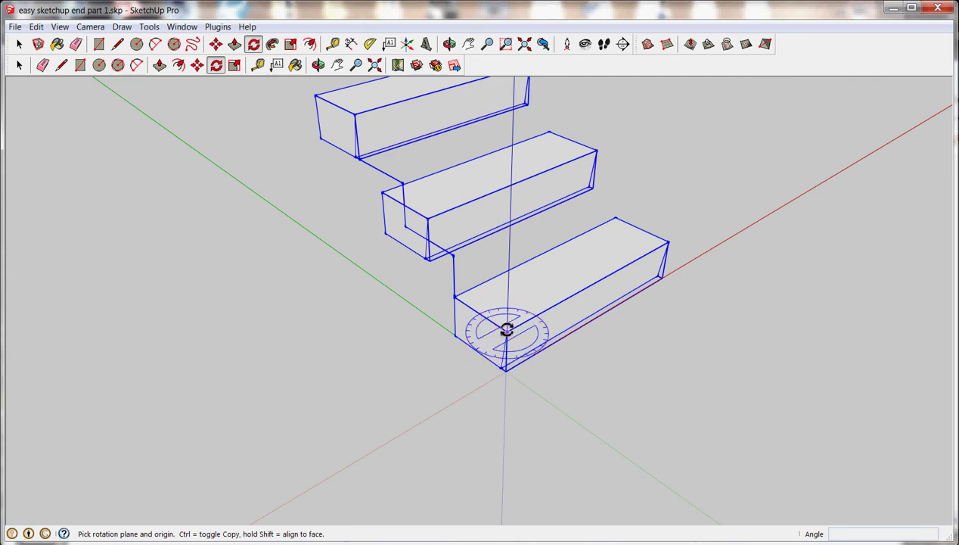
scroll(510, 374, "up", 2)
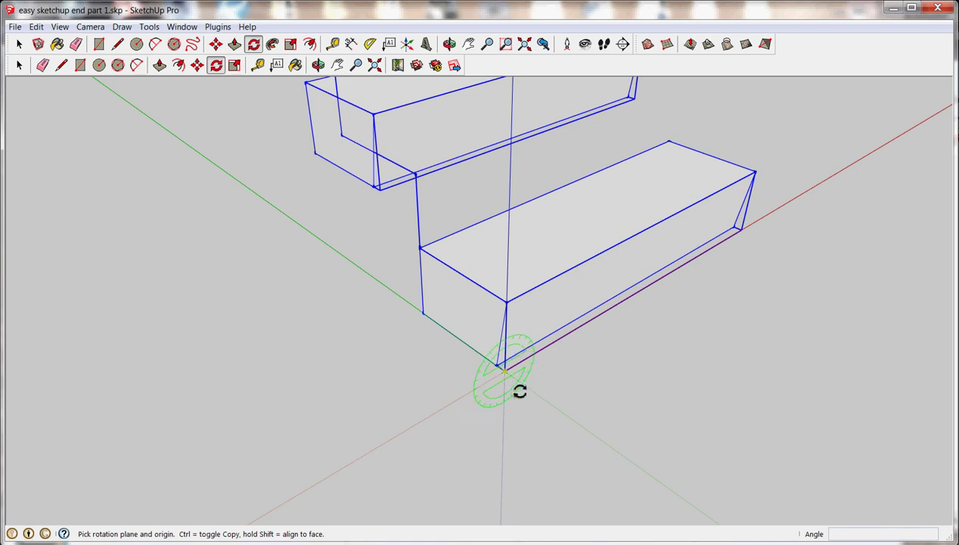
Rotate the whole stair flight about its bottom corner at the origin, starting along the green axis
left_click_drag(508, 305, 527, 317)
left_click_drag(569, 381, 545, 367)
left_click(500, 389)
left_click(606, 388)
left_click(575, 431)
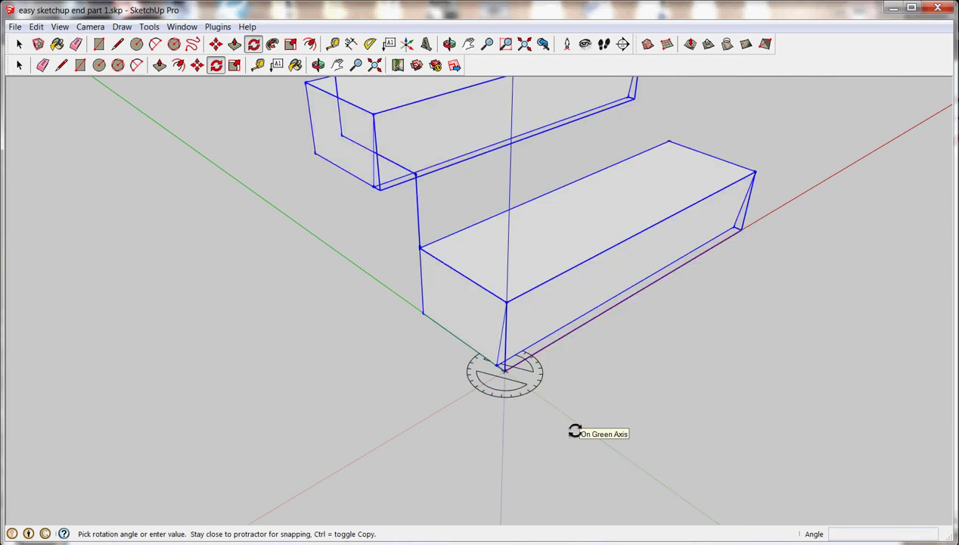
scroll(568, 424, "down", 3)
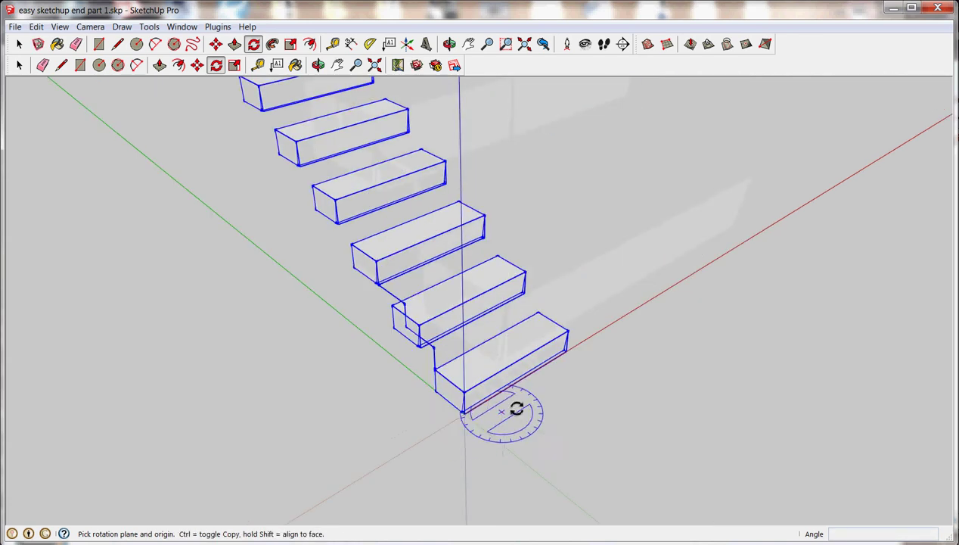
middle_click_drag(533, 392, 439, 458)
scroll(454, 460, "down", 2)
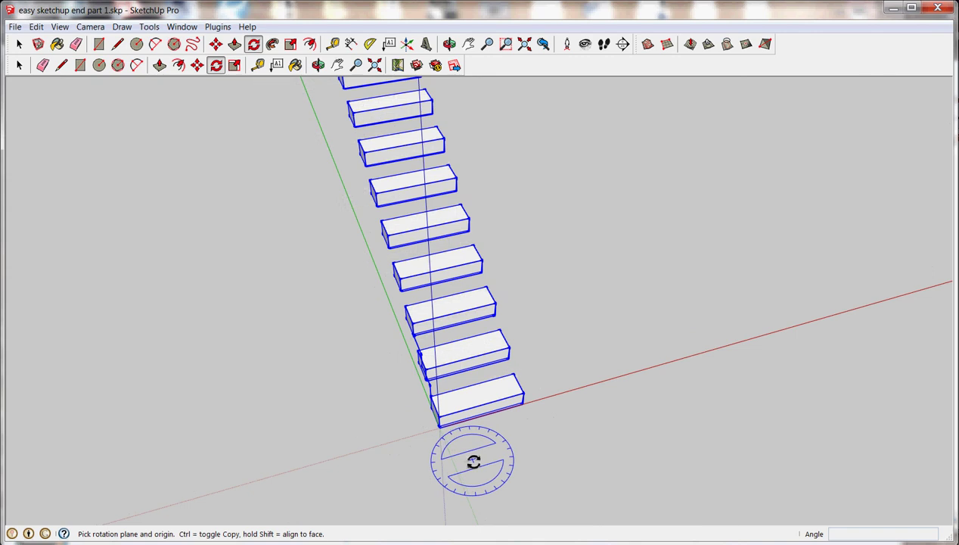
scroll(472, 460, "down", 1)
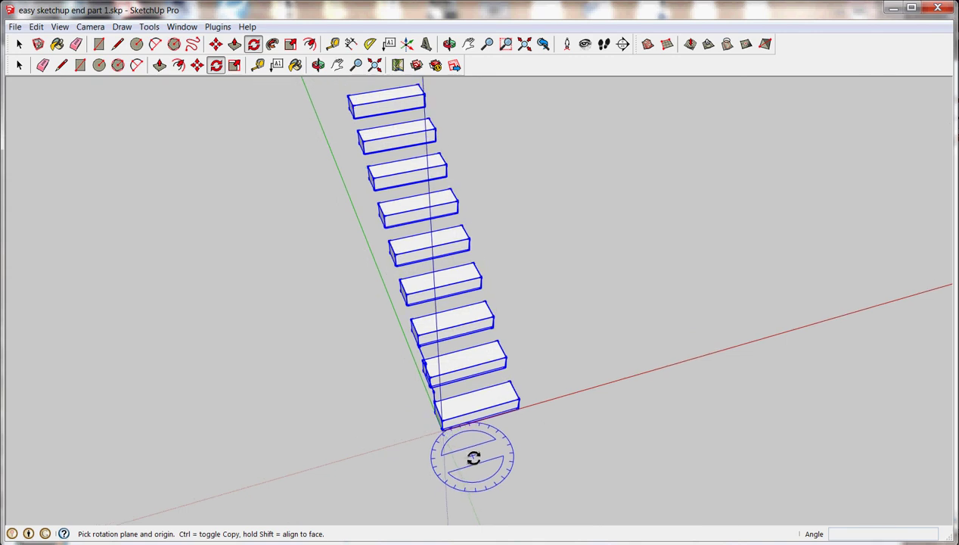
scroll(447, 435, "up", 3)
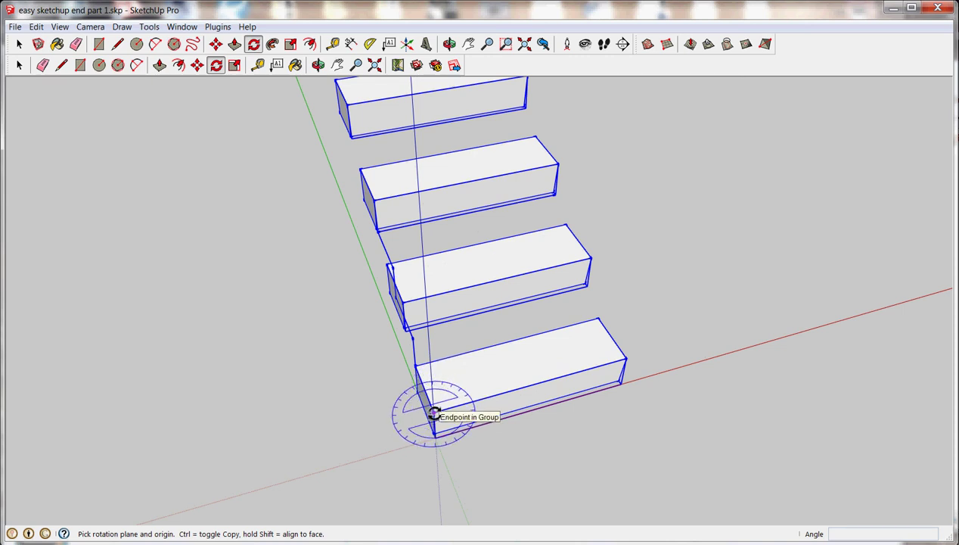
left_click(434, 413)
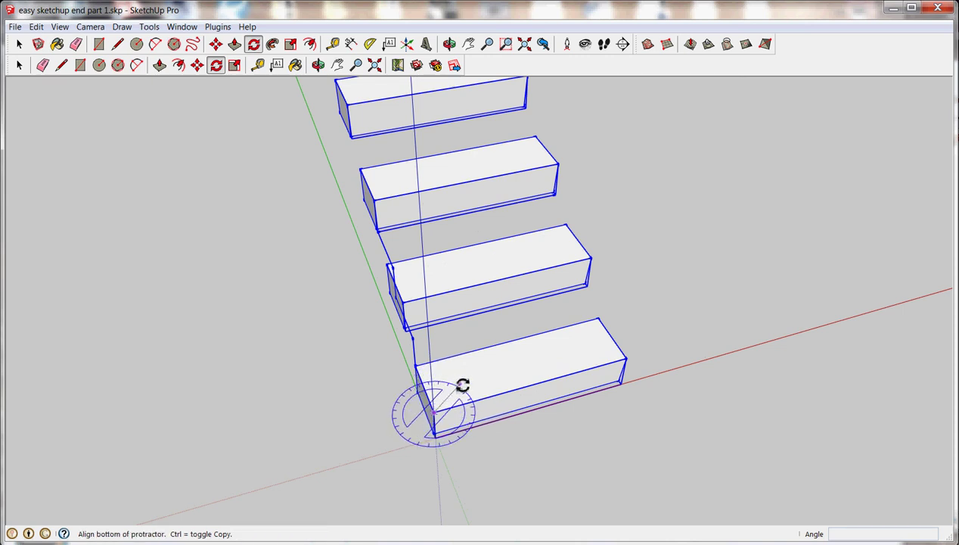
left_click(505, 360)
key("ctrl")
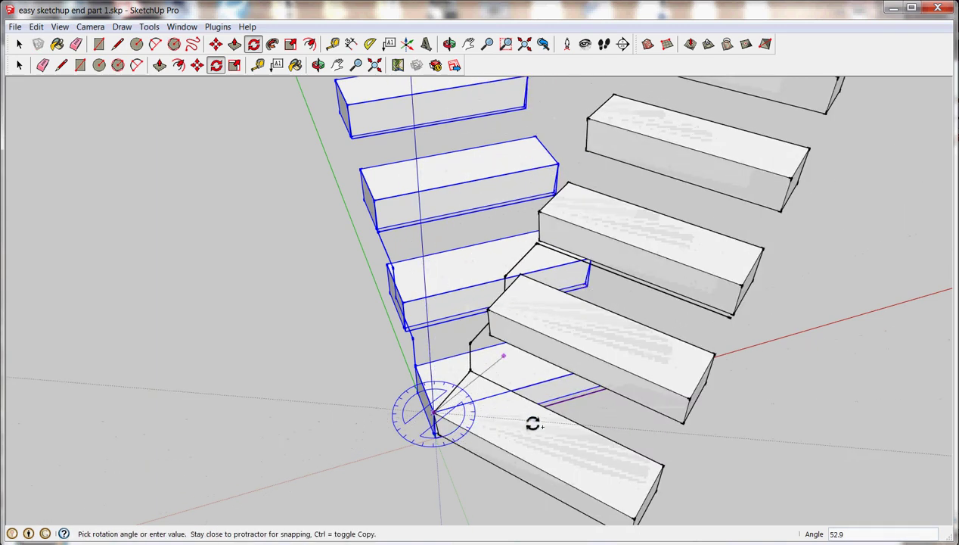
left_click(533, 424)
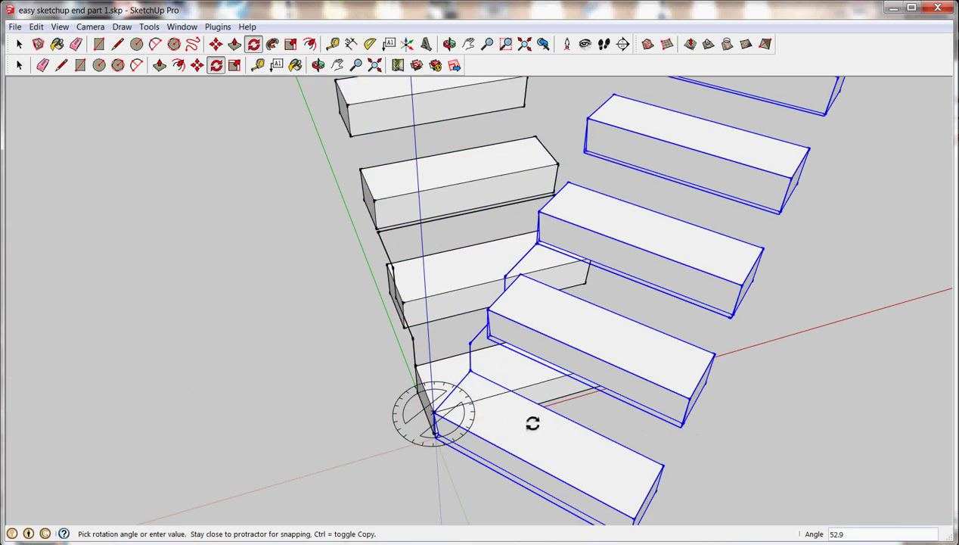
type("x5")
key("Return")
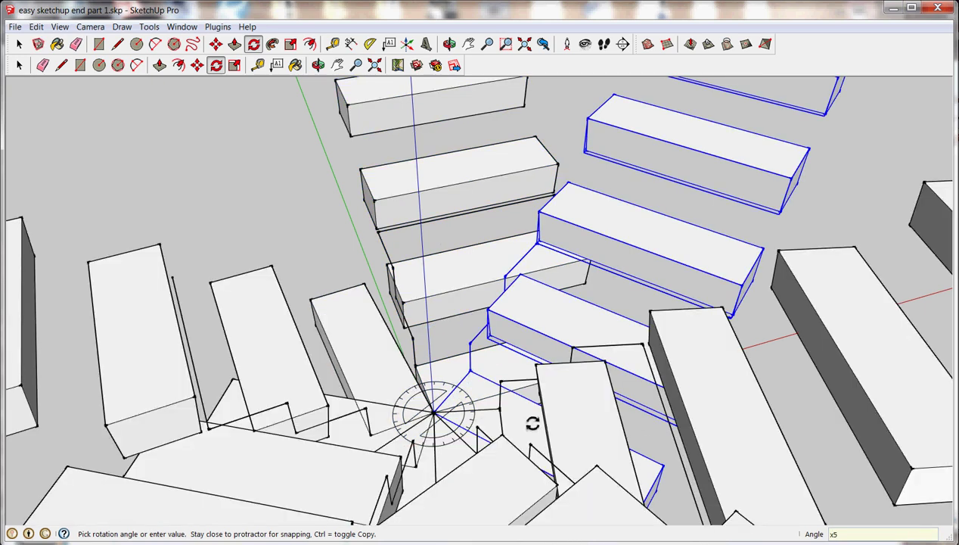
scroll(499, 371, "down", 5)
middle_click_drag(569, 354, 606, 376)
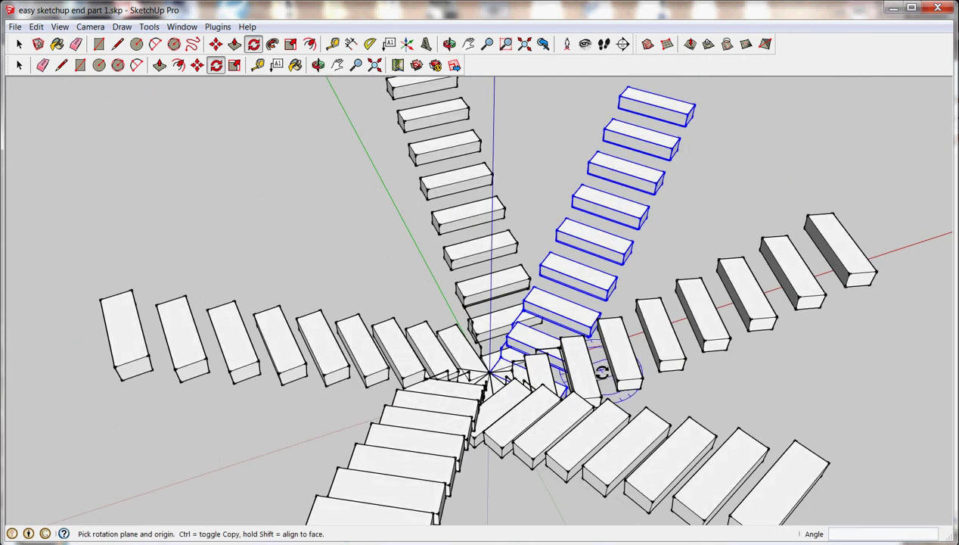
key("ctrl+z")
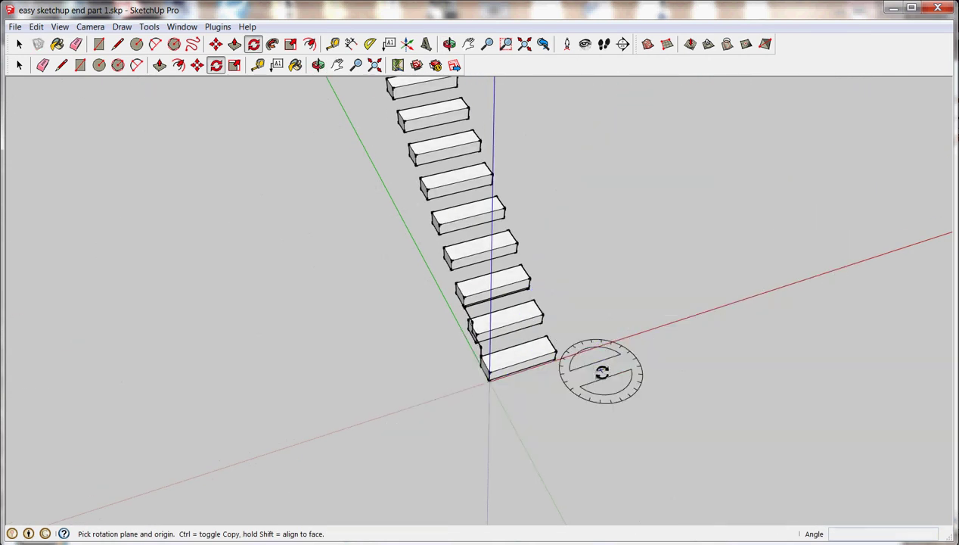
middle_click_drag(602, 373, 598, 371)
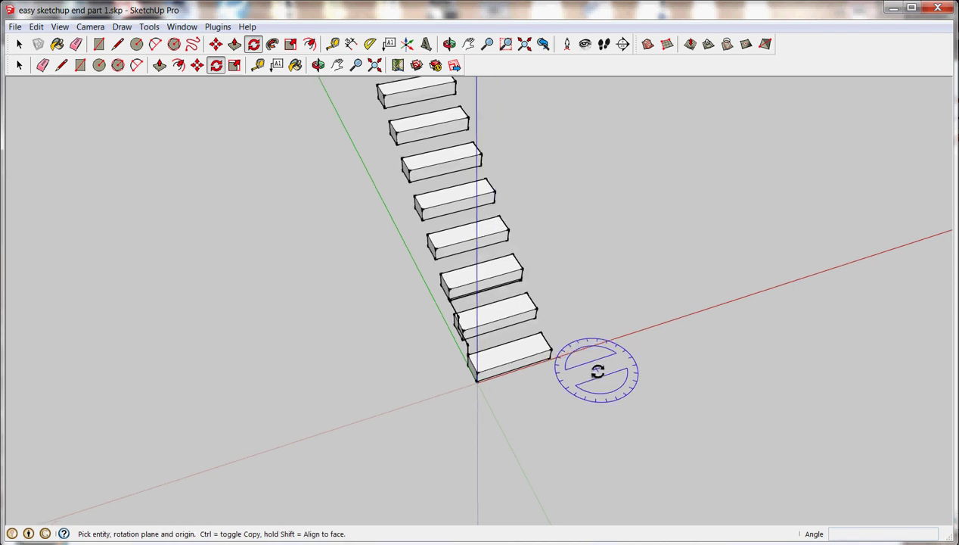